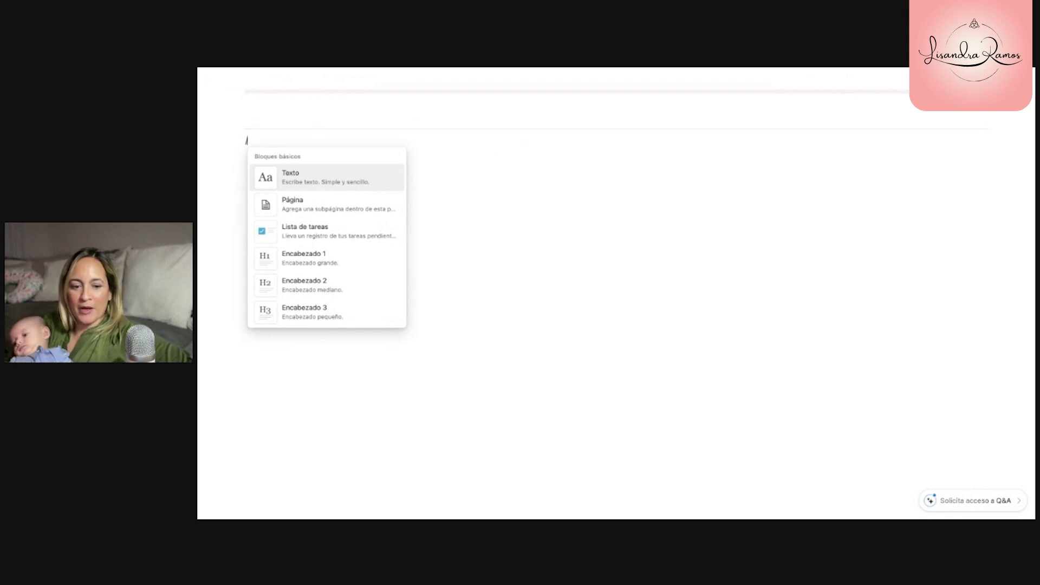
Step: Insert an inline database on the page and title it "libros"
type("base")
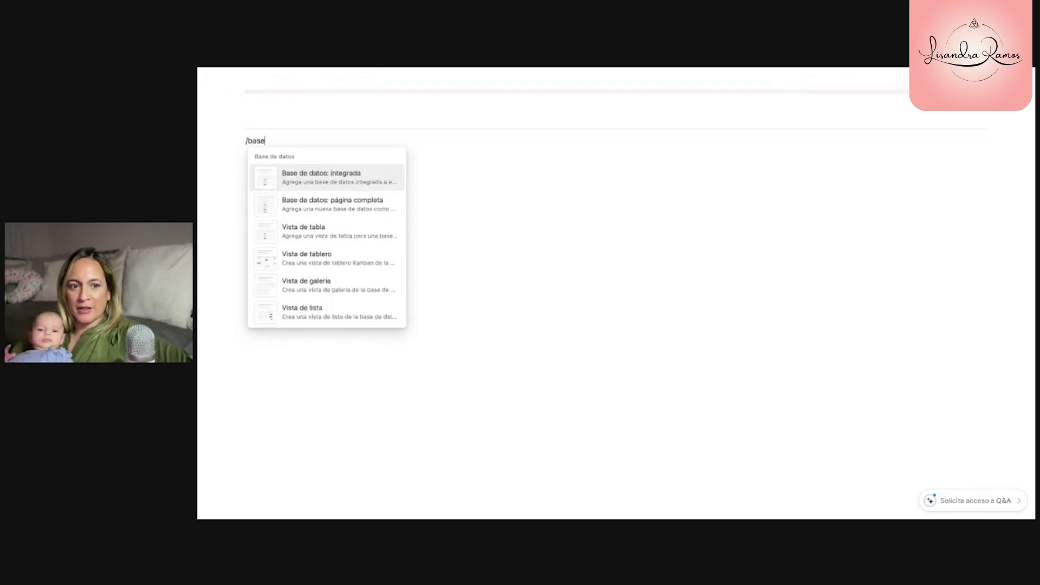
left_click(340, 177)
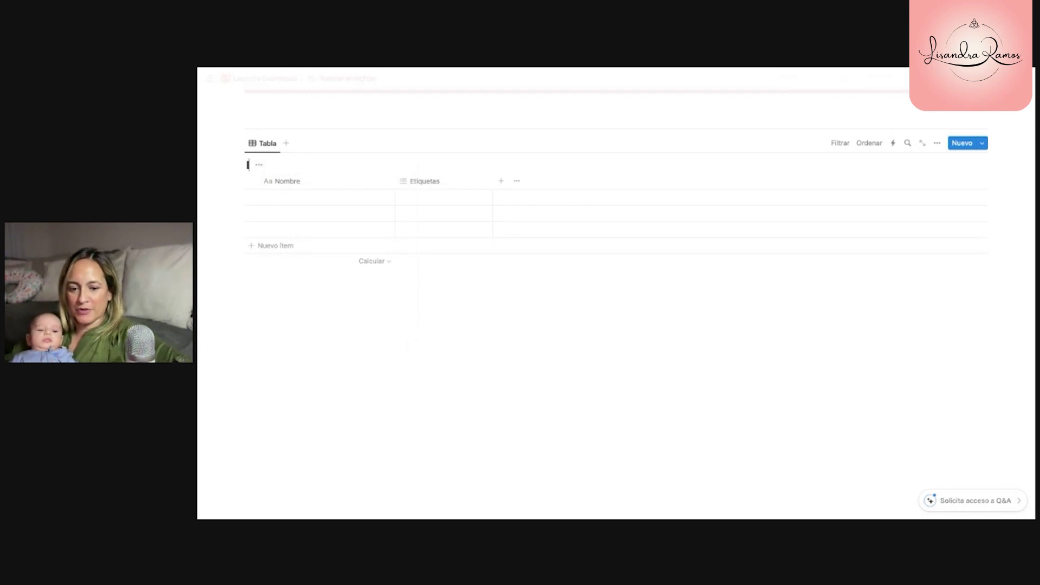
type("libros")
left_click(310, 290)
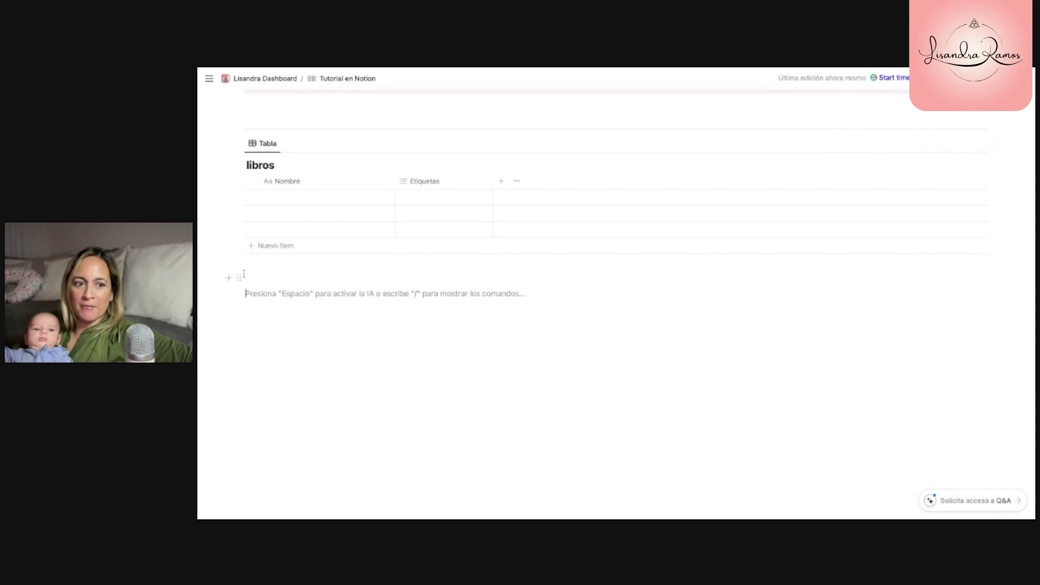
Step: Add a divider below the libros table, then insert a second inline database titled "Autores" under it
left_click(247, 275)
type("/div")
key("Return")
type("/")
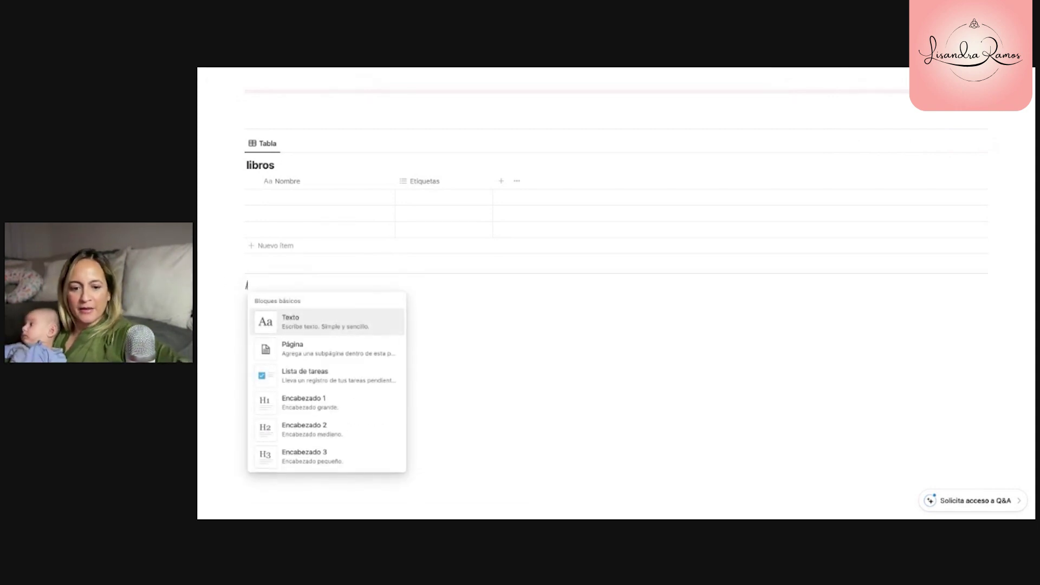
type("base")
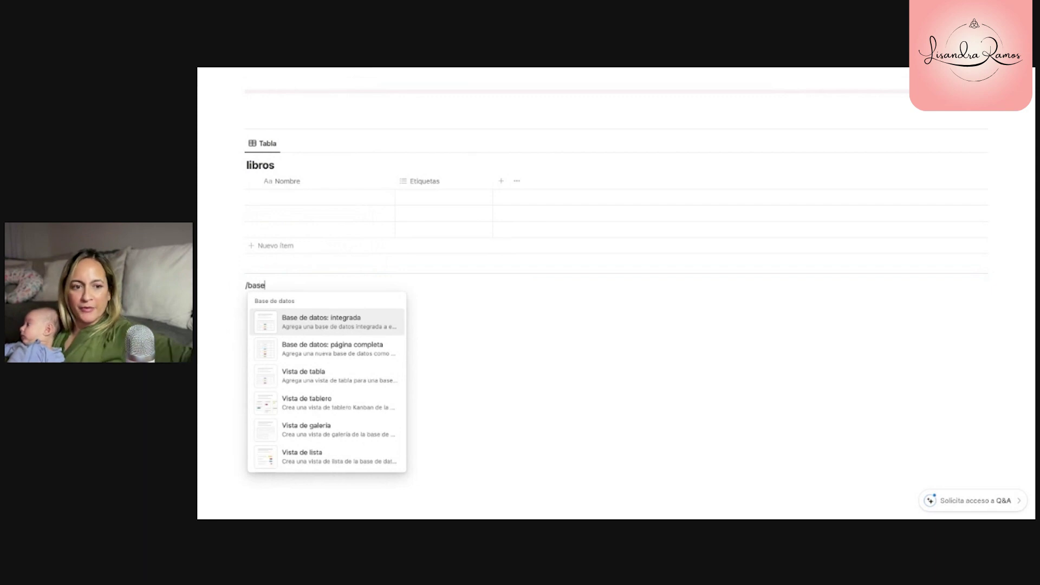
left_click(297, 314)
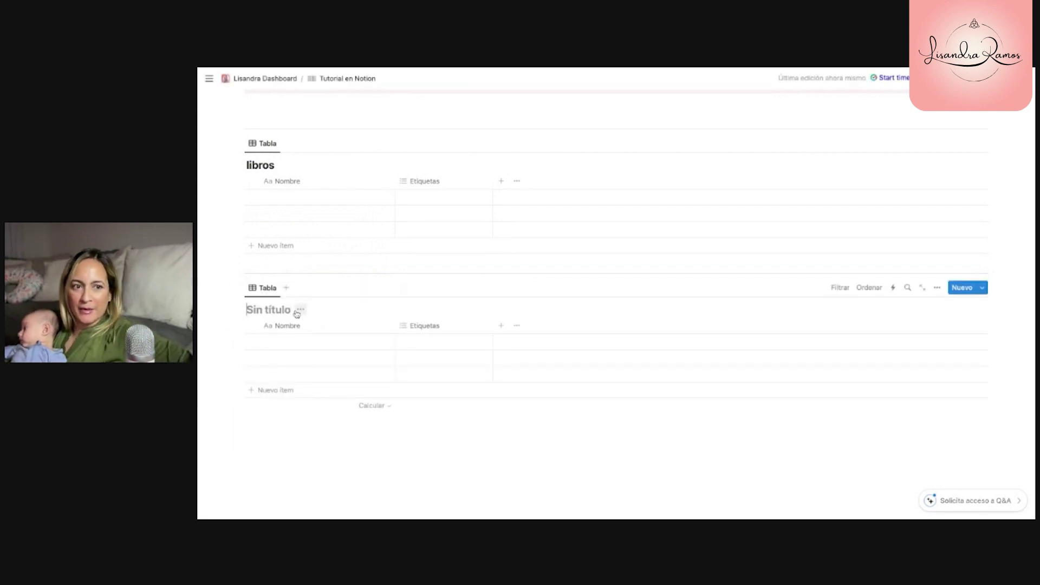
type("Autores")
scroll(262, 332, "down", 1)
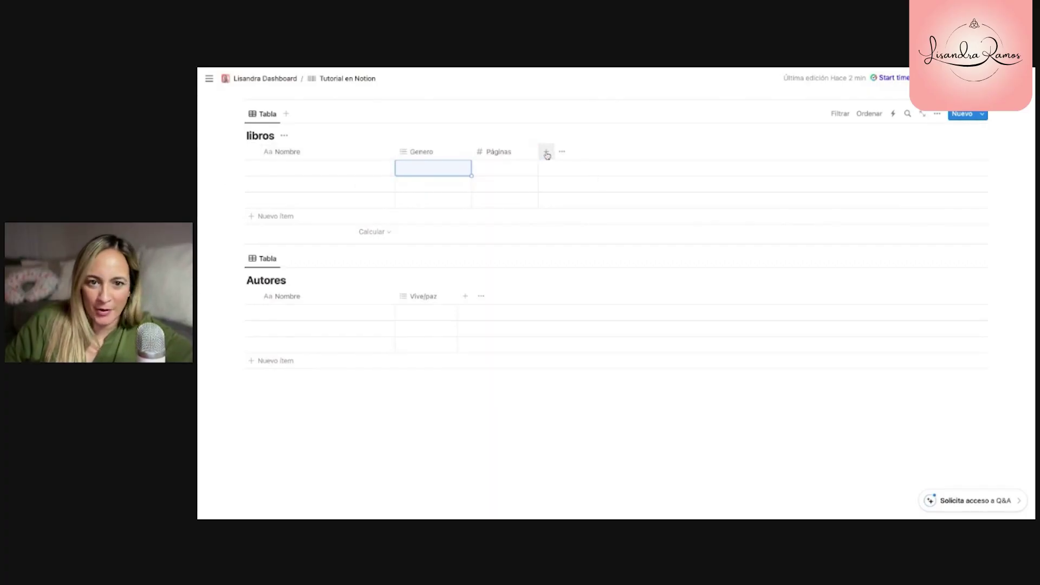
Step: Review the available options of the Genero column in libros and the Vive/paz column in Autores
left_click(547, 153)
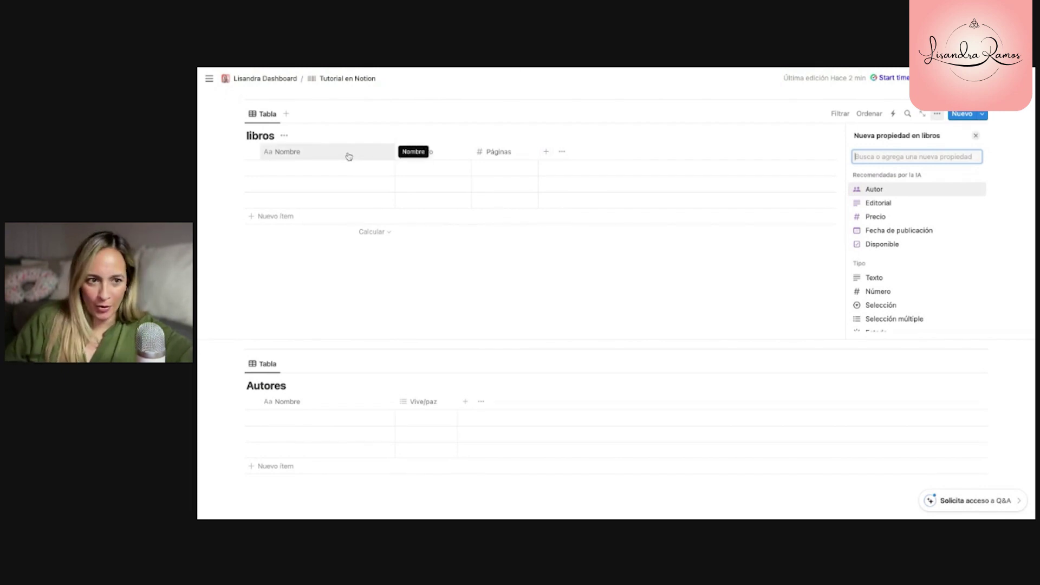
left_click(439, 171)
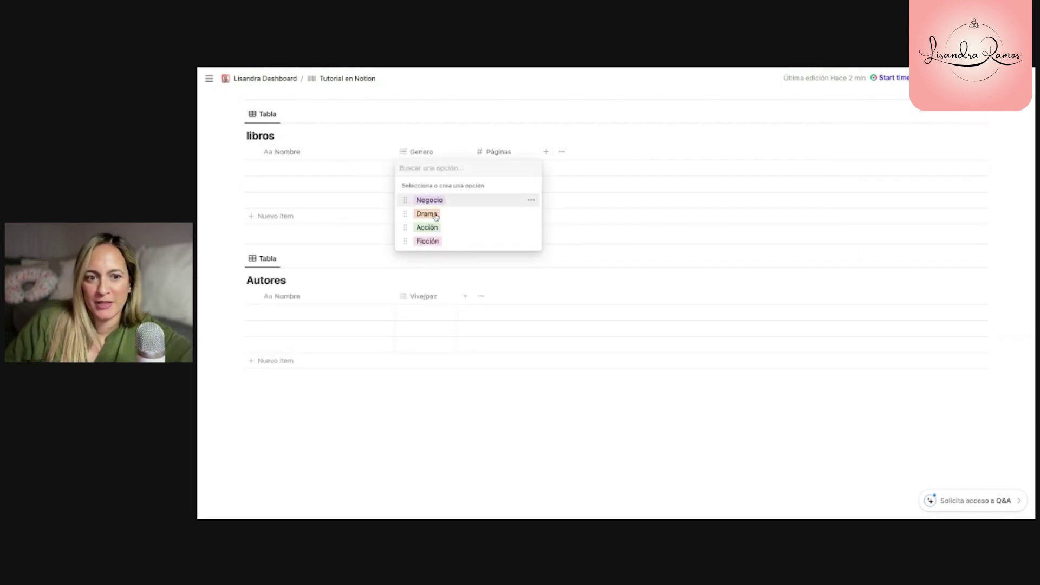
key("Escape")
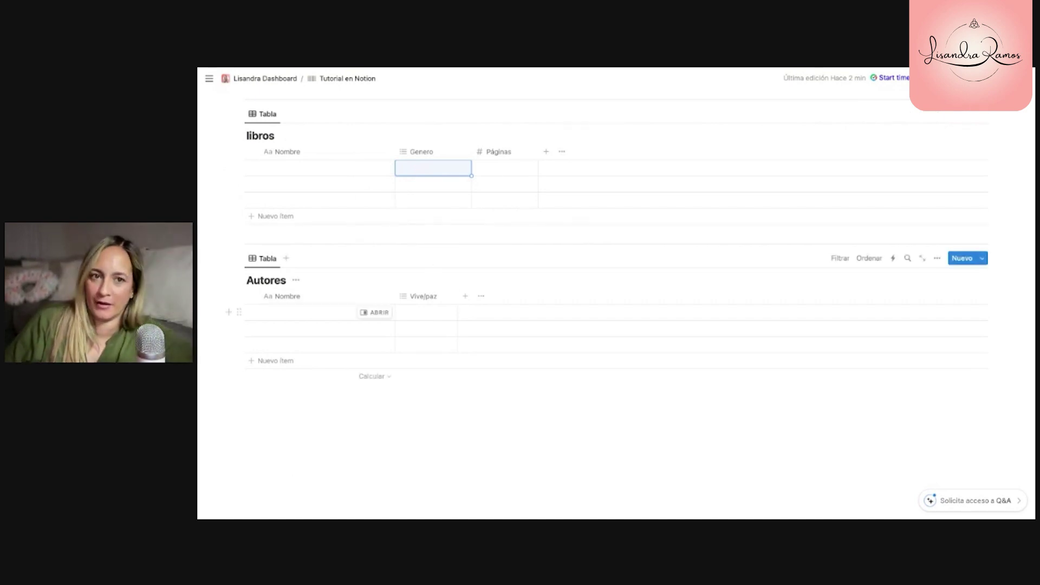
left_click(428, 315)
key("Escape")
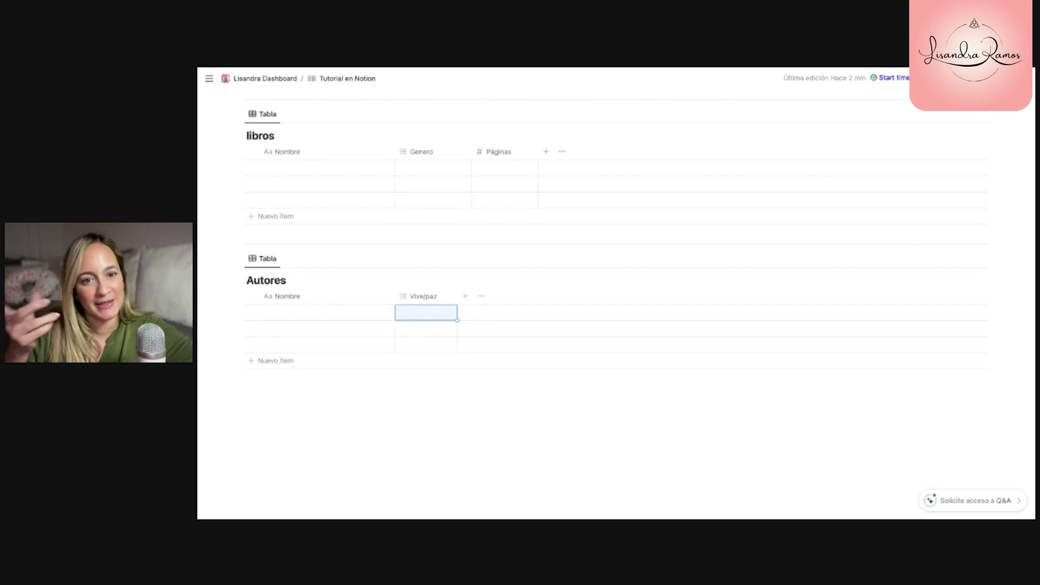
Step: Add a Fecha de creación property to libros and set its date format to Mes/día/año
left_click(546, 151)
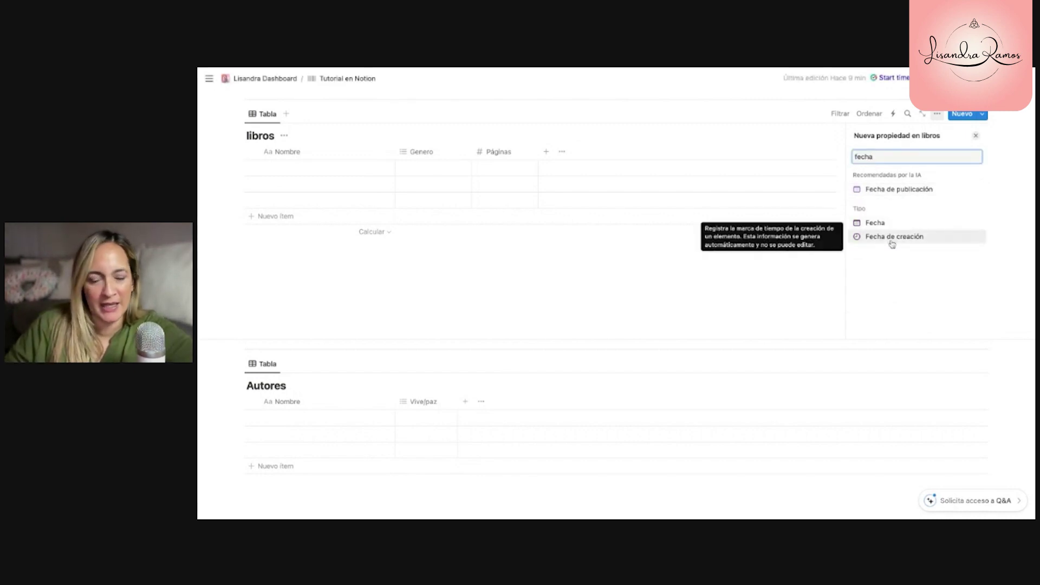
left_click(893, 236)
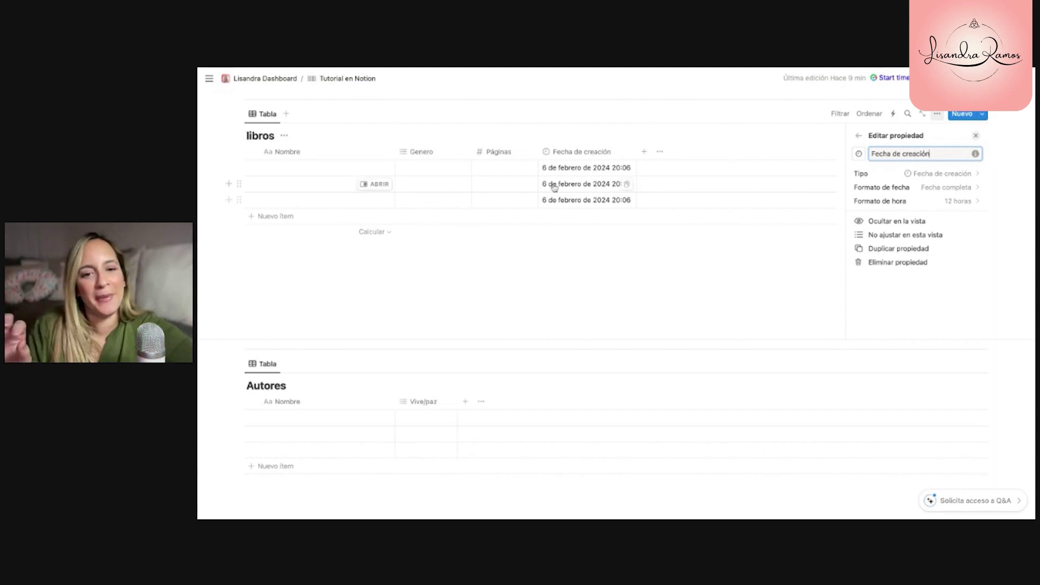
left_click(946, 187)
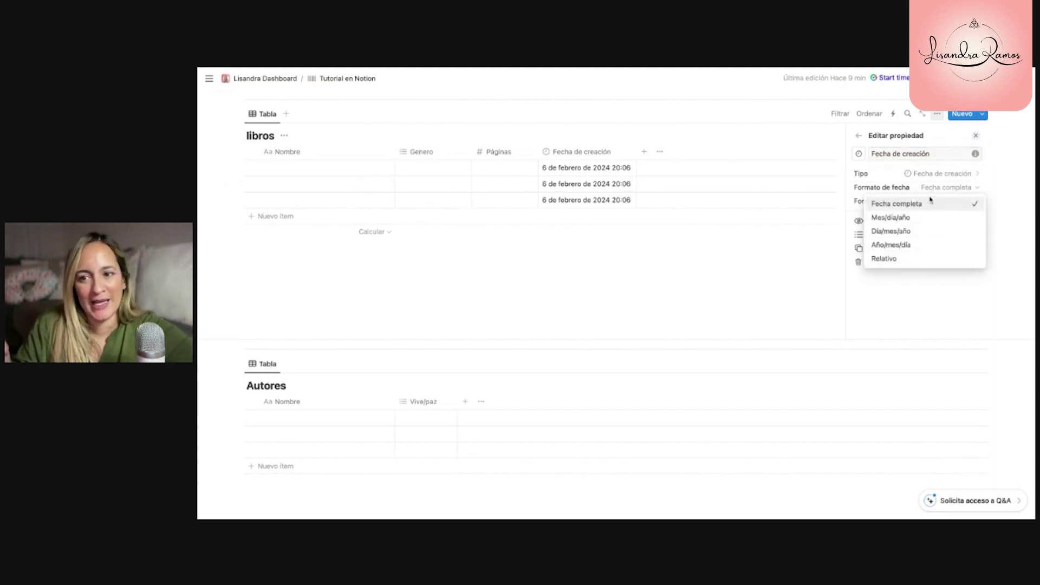
left_click(921, 222)
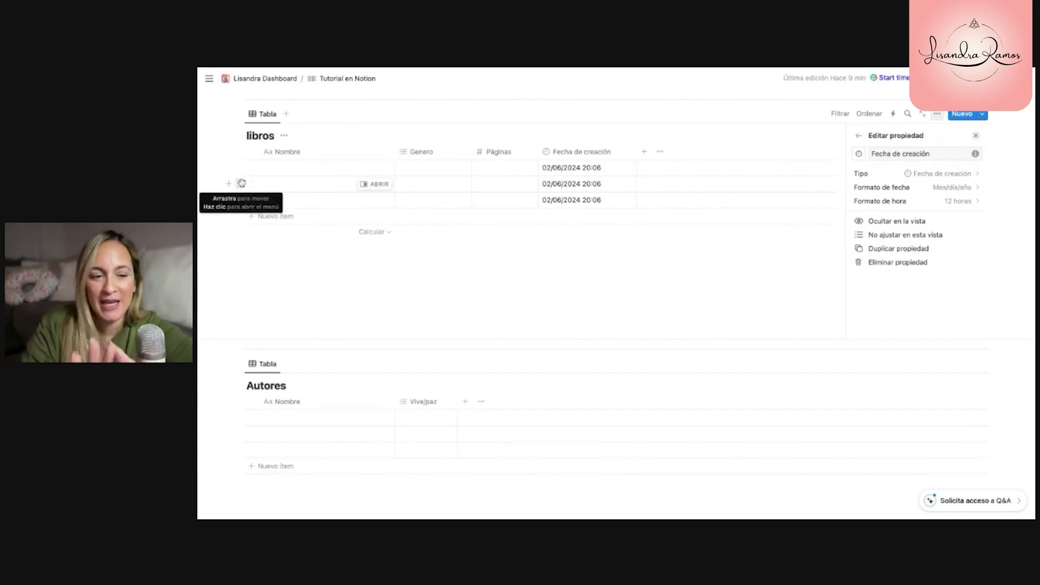
Step: Delete the two extra empty rows from the libros table, keeping only the first one
left_click(239, 184)
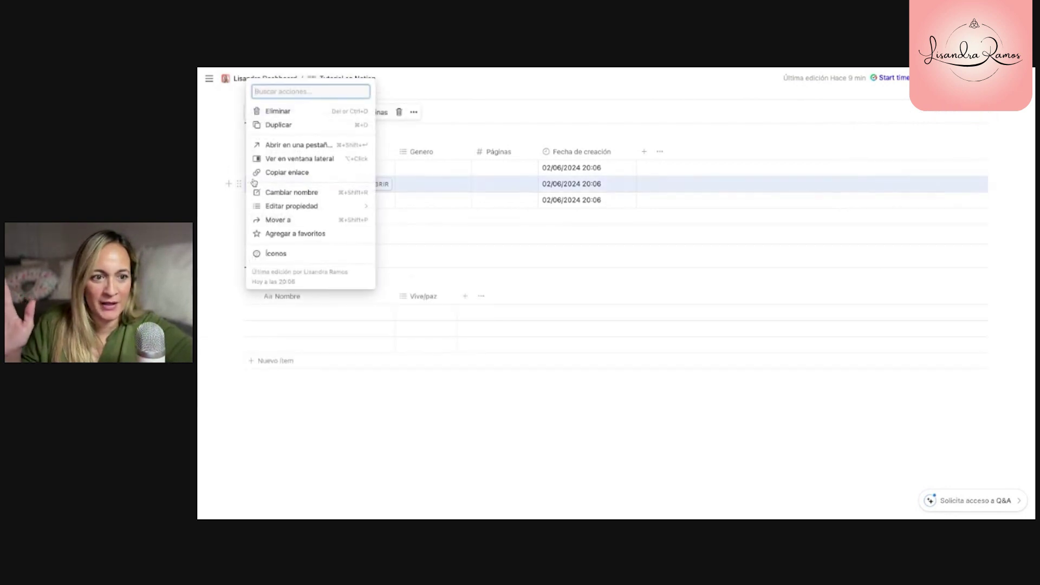
left_click(272, 114)
left_click(238, 184)
left_click(272, 113)
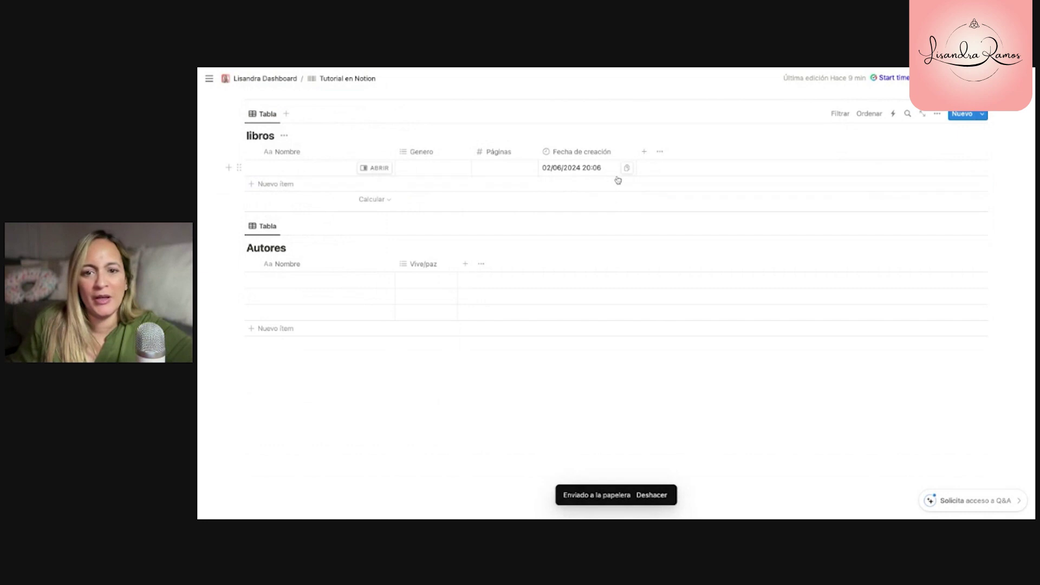
scroll(361, 208, "down", 1)
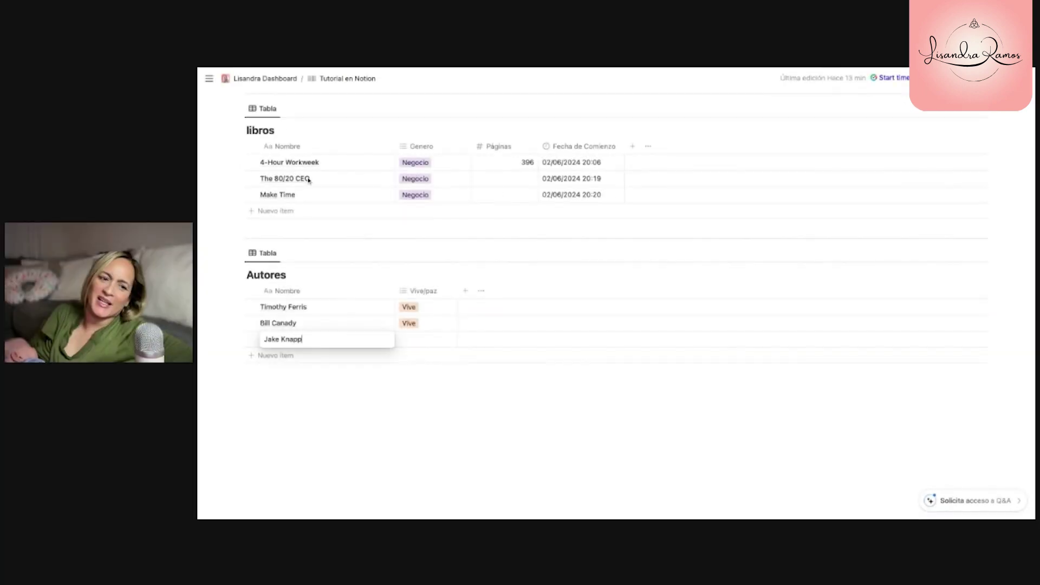
Step: Complete the Jake Knapp entry in the Autores table and set its Vive/paz value to Vive
key("Return")
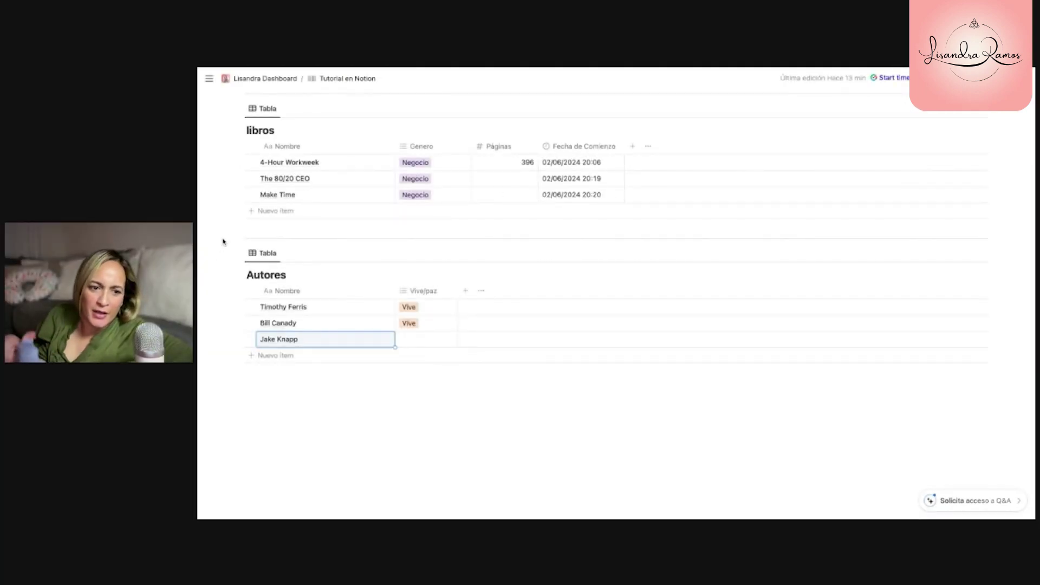
left_click(410, 339)
left_click(423, 385)
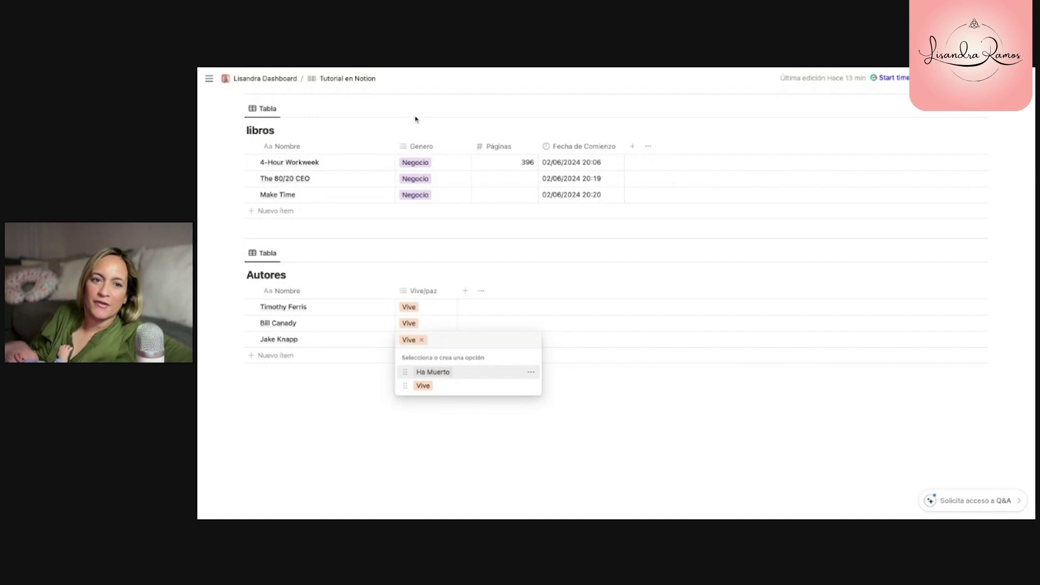
key("Escape")
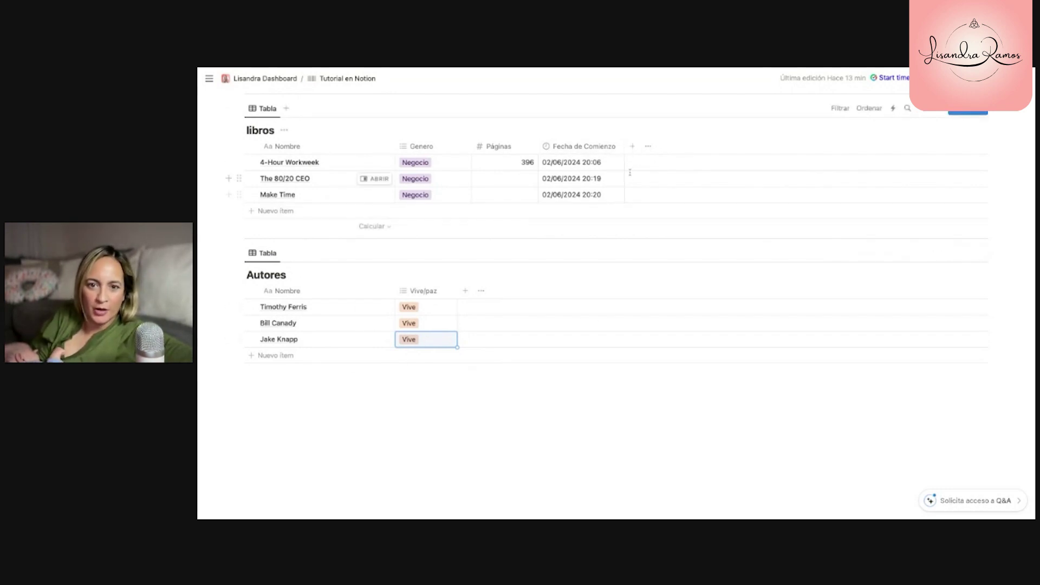
Step: Add a relation property from libros to the Autores database, with the relation also shown in Autores
left_click(633, 147)
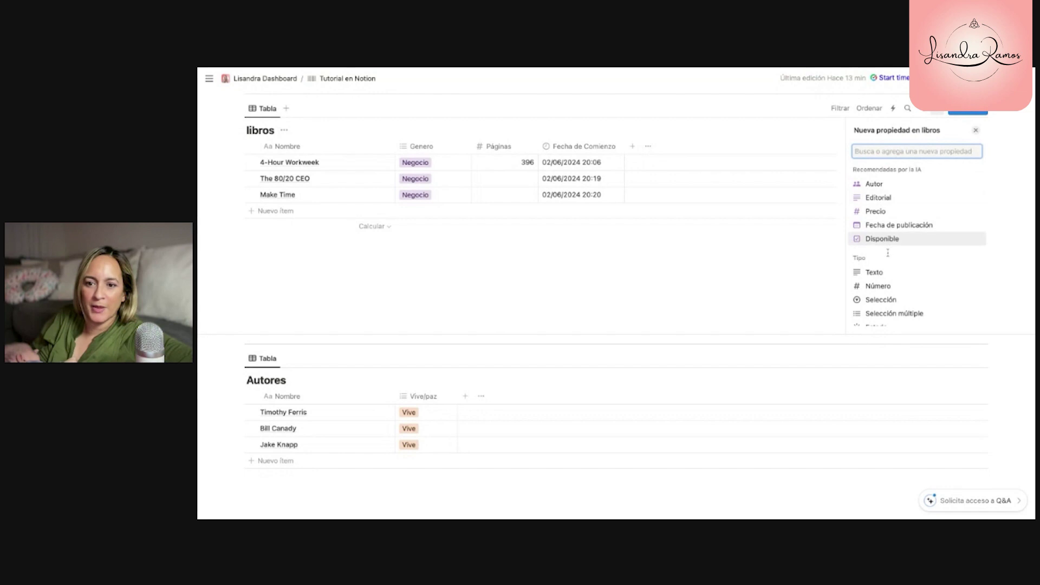
scroll(887, 253, "down", 5)
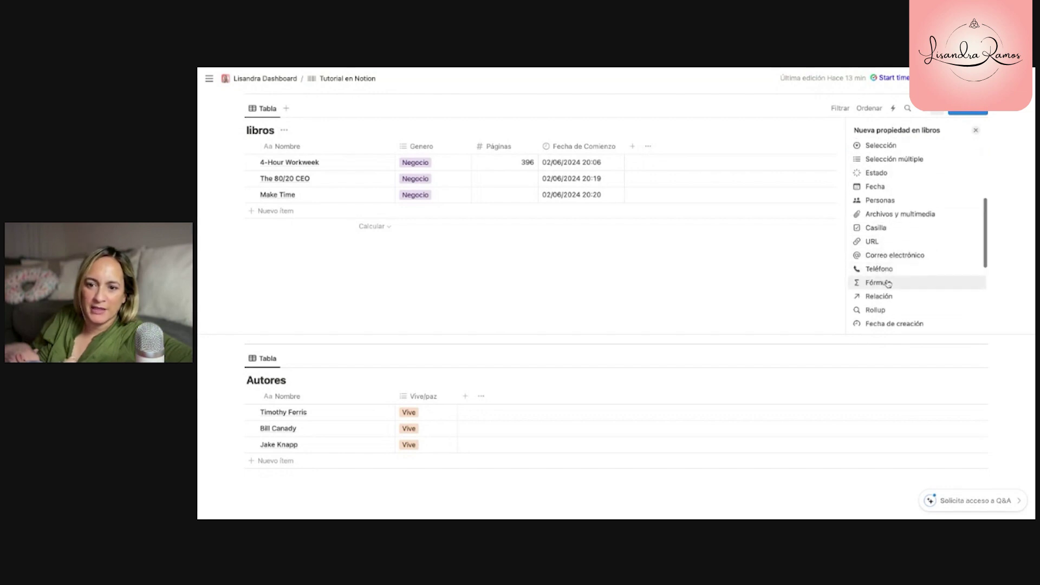
left_click(880, 296)
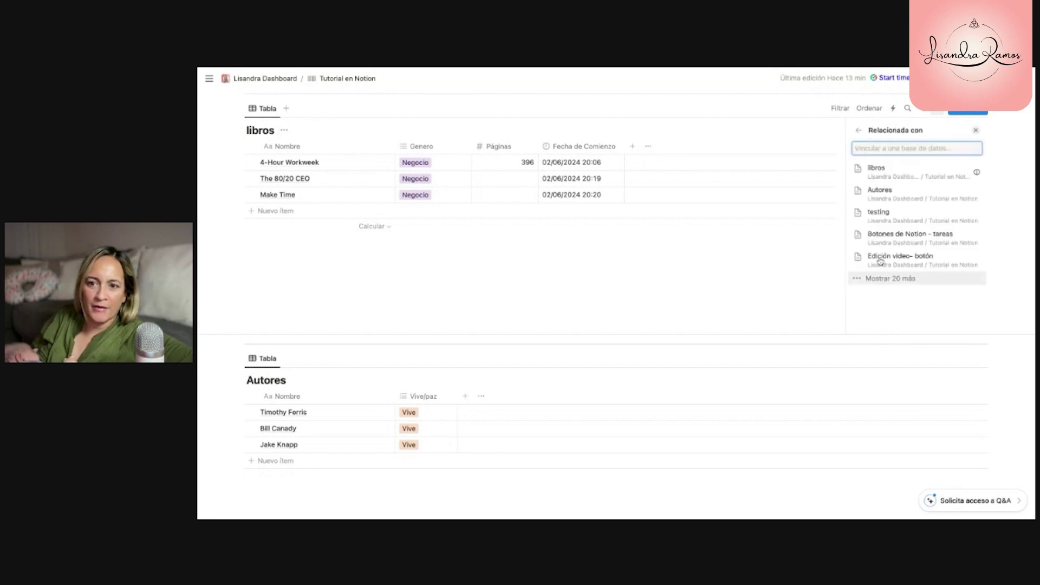
left_click(908, 190)
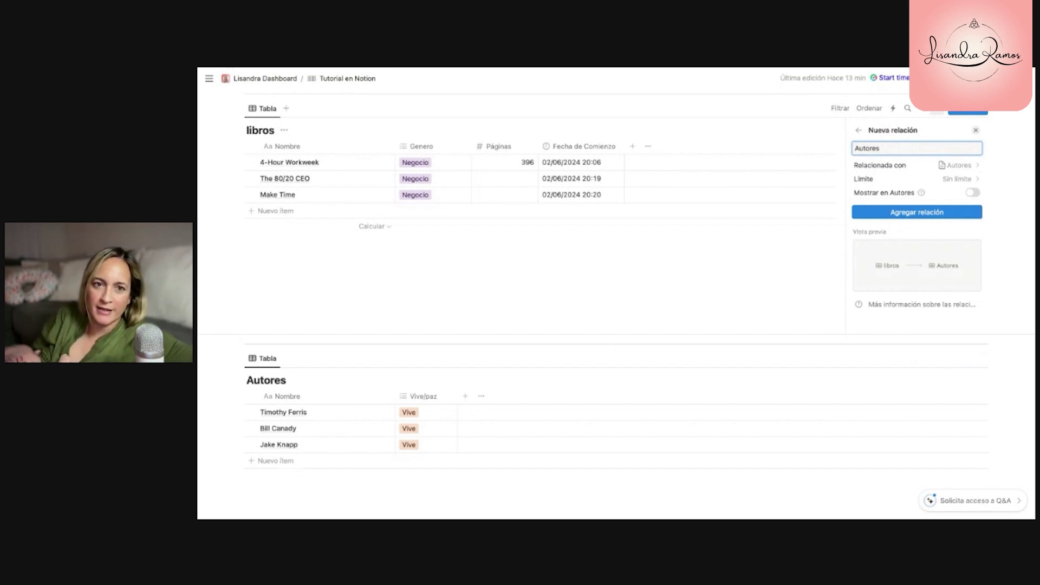
left_click(972, 194)
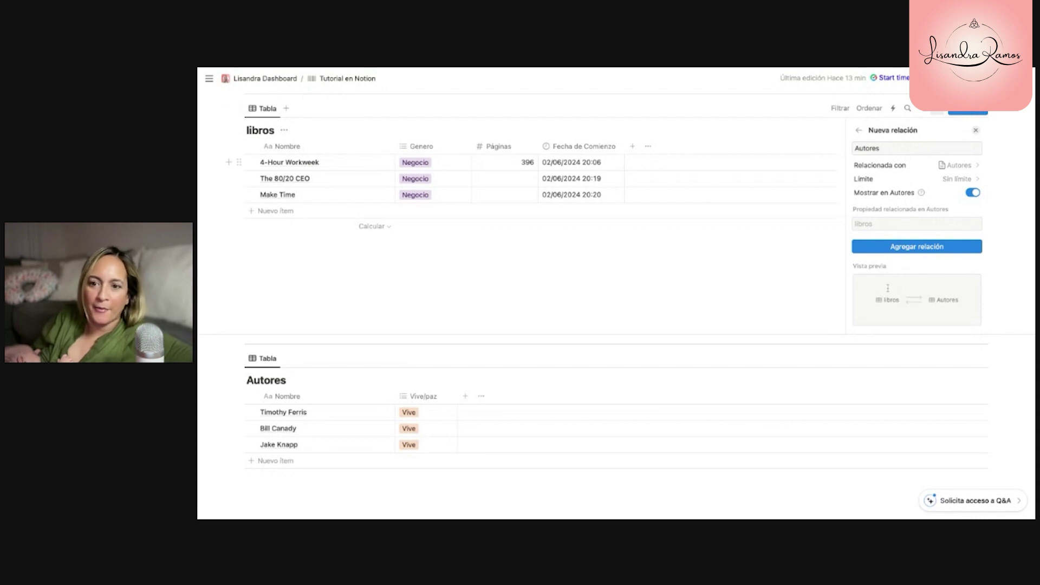
left_click(906, 248)
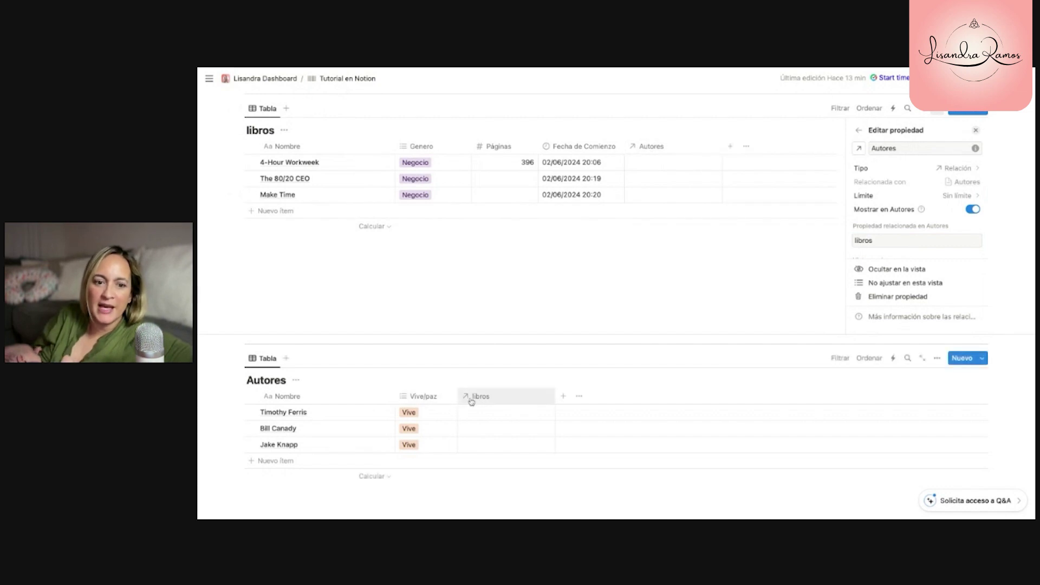
Step: In the libros relation column, link 4-Hour Workweek to Timothy Ferris, The 80/20 CEO to Bill Canady, and Make Time to Jake Knapp
left_click(659, 164)
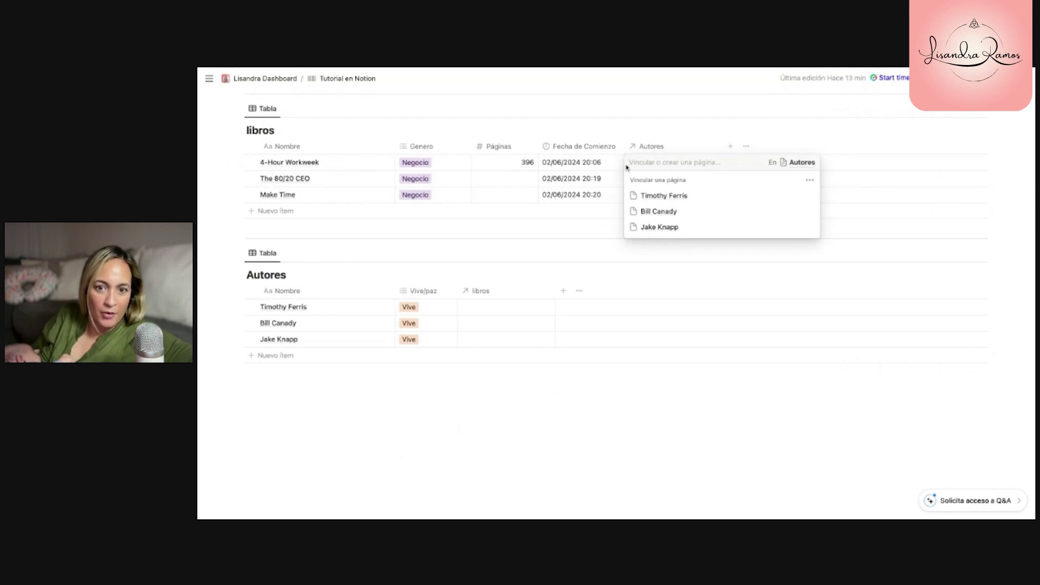
left_click(654, 196)
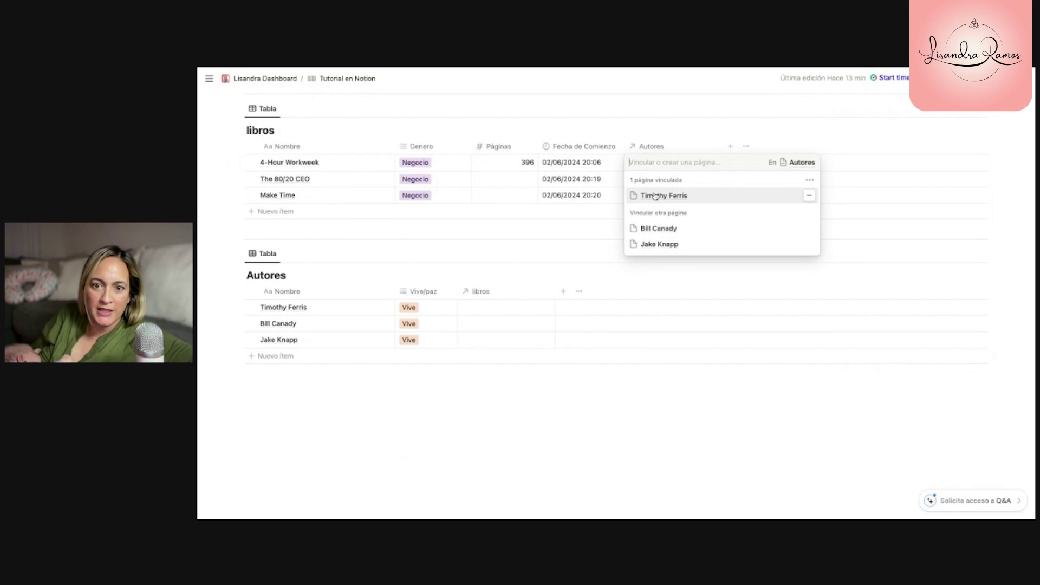
key("Escape")
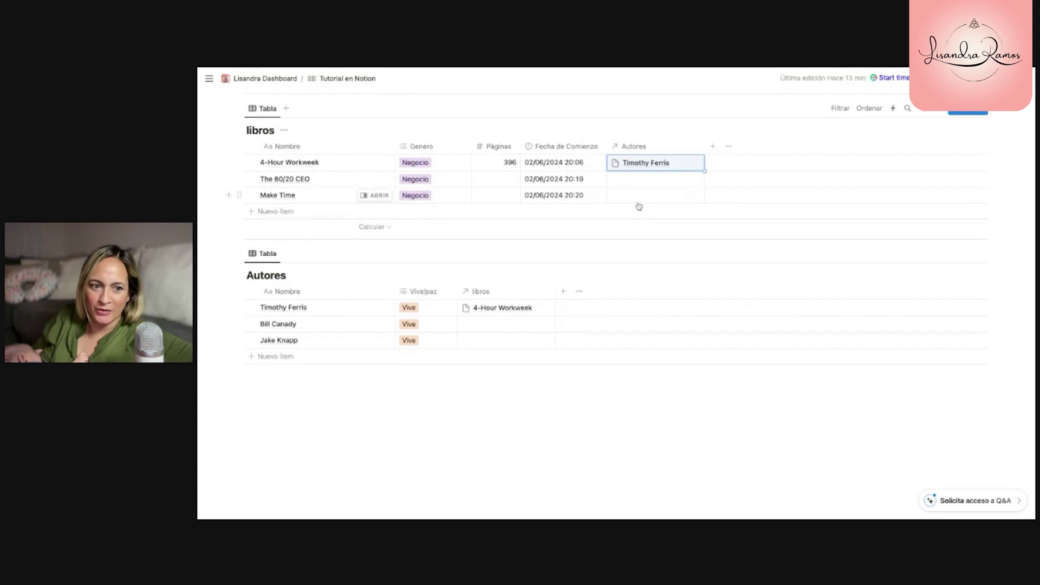
left_click(637, 182)
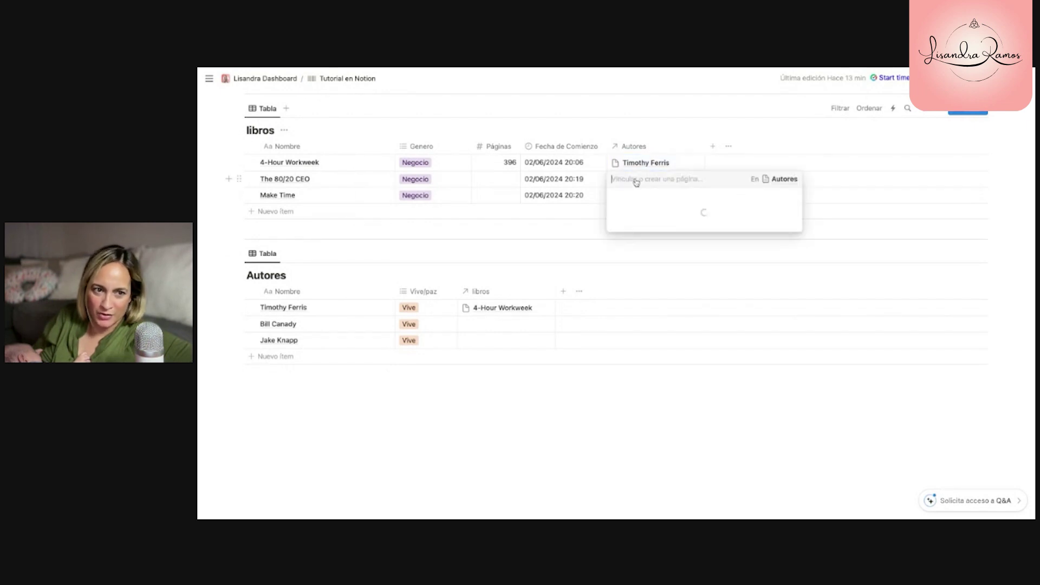
left_click(639, 228)
key("Escape")
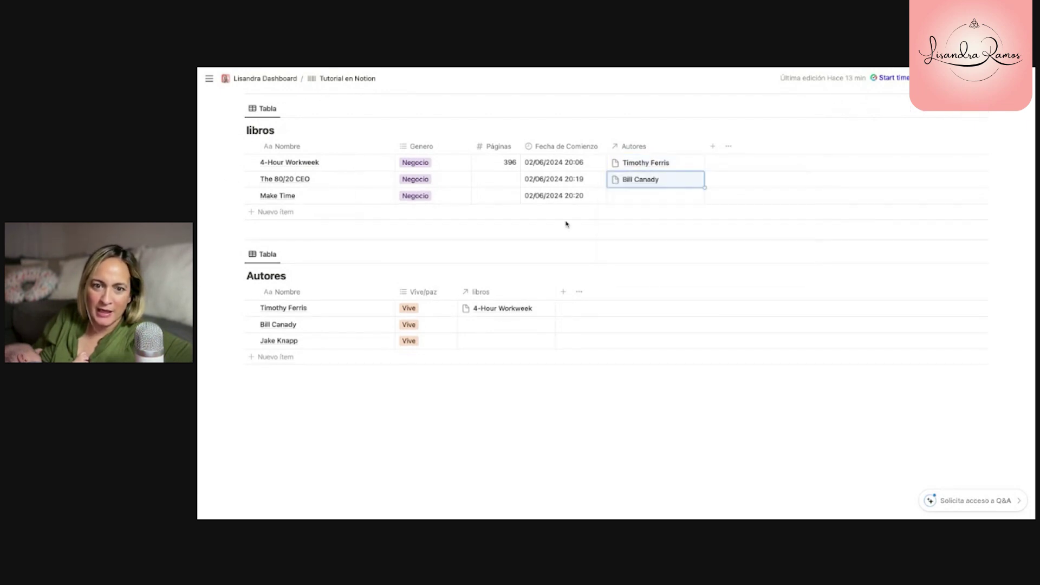
left_click(625, 201)
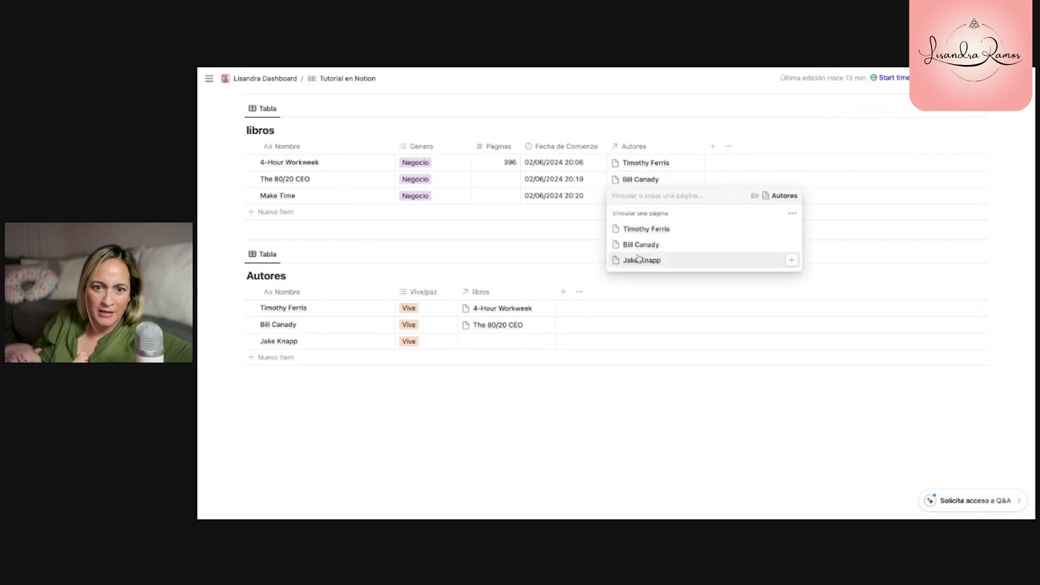
left_click(640, 261)
key("Escape")
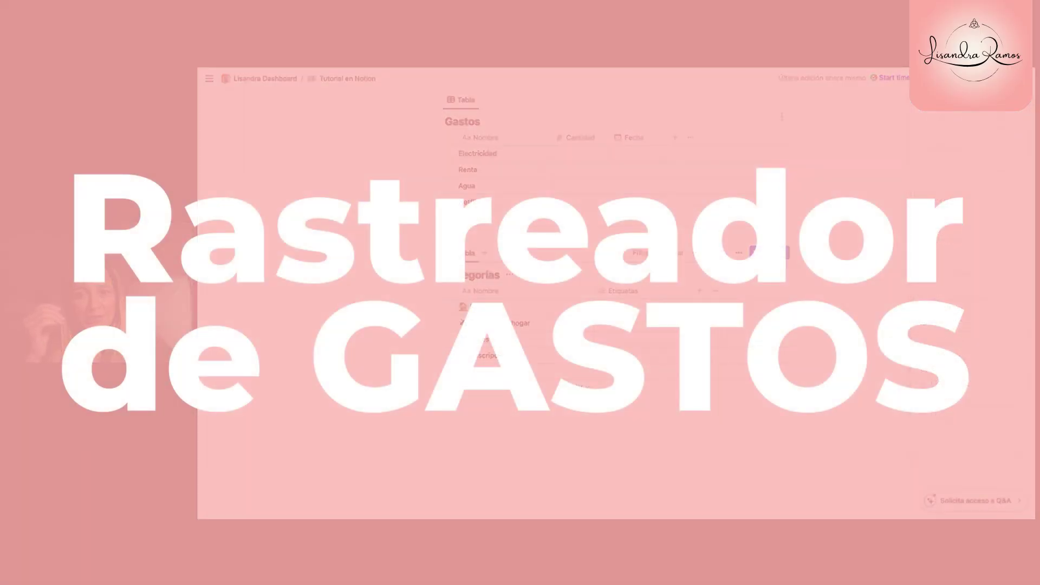
left_click(599, 127)
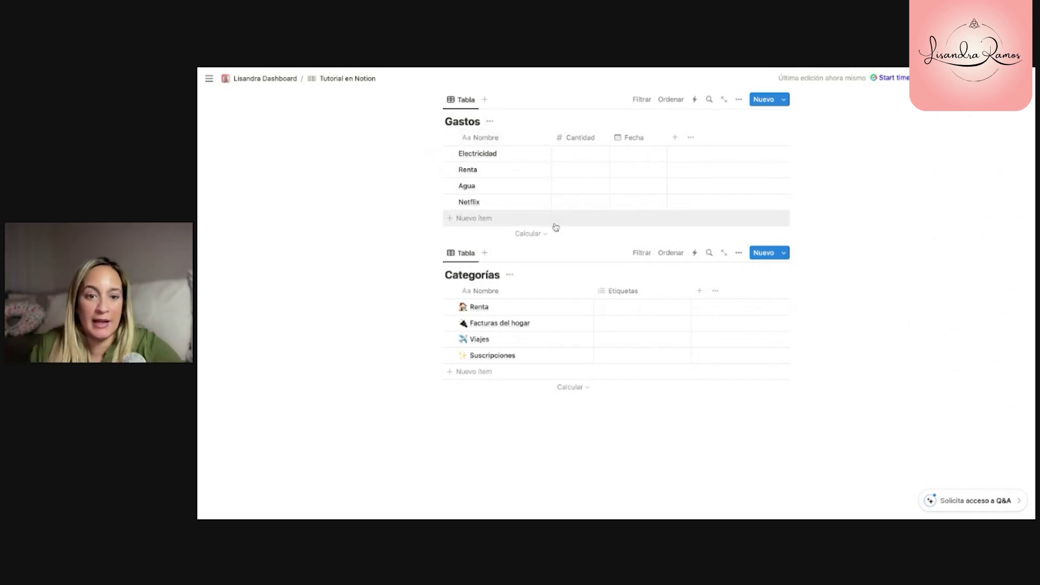
Step: Add a relation property from Gastos to the Categorías database, with the relation also shown in Categorías
left_click(675, 139)
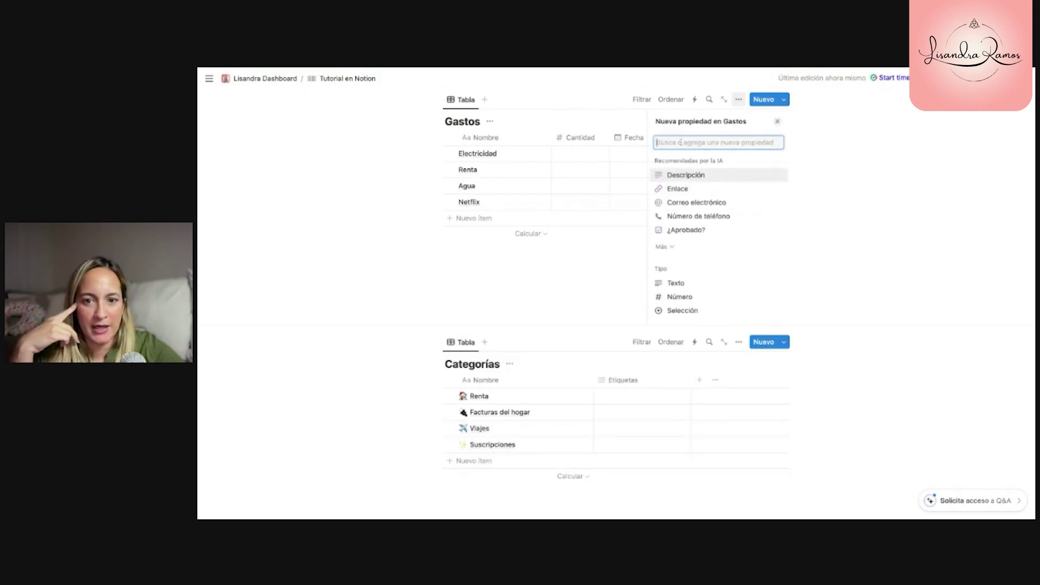
type("rel")
left_click(681, 237)
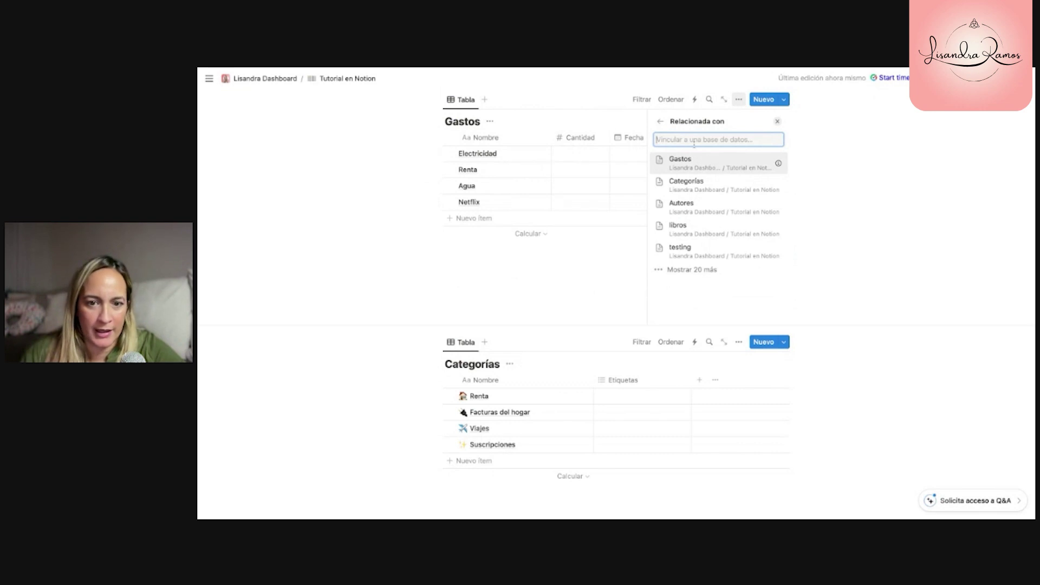
left_click(692, 182)
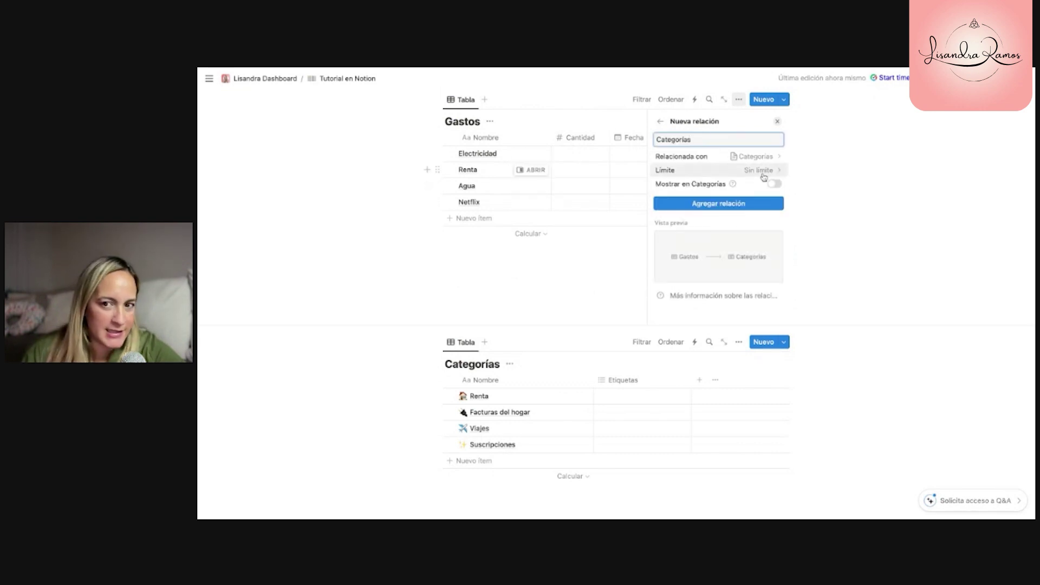
left_click(774, 185)
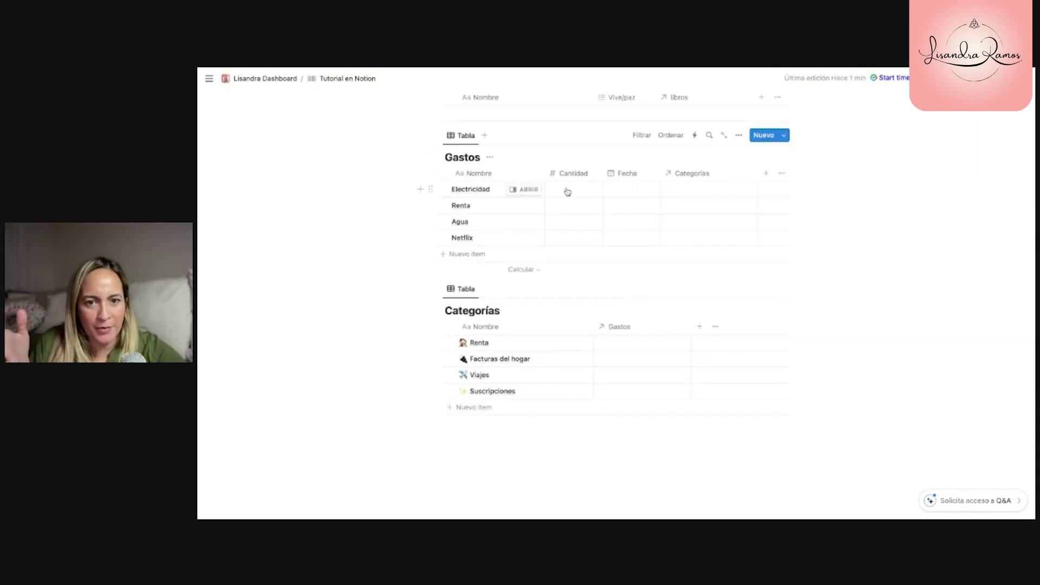
Step: Fill in the Electricidad expense with amount 200, date 02/06/2024 and category Facturas del hogar
left_click(567, 191)
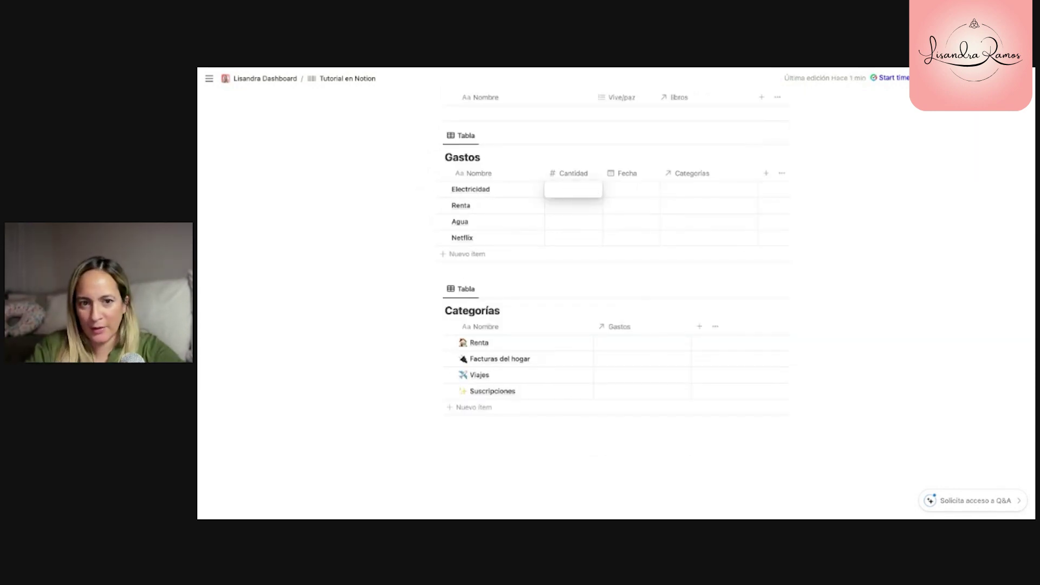
type("200")
key("Return")
left_click(624, 193)
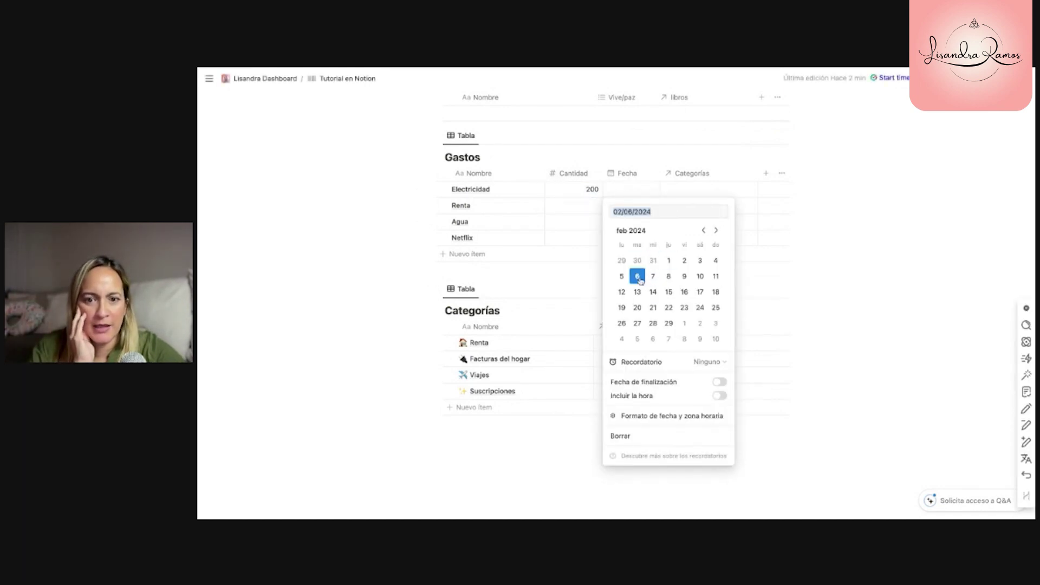
left_click(680, 190)
left_click(682, 191)
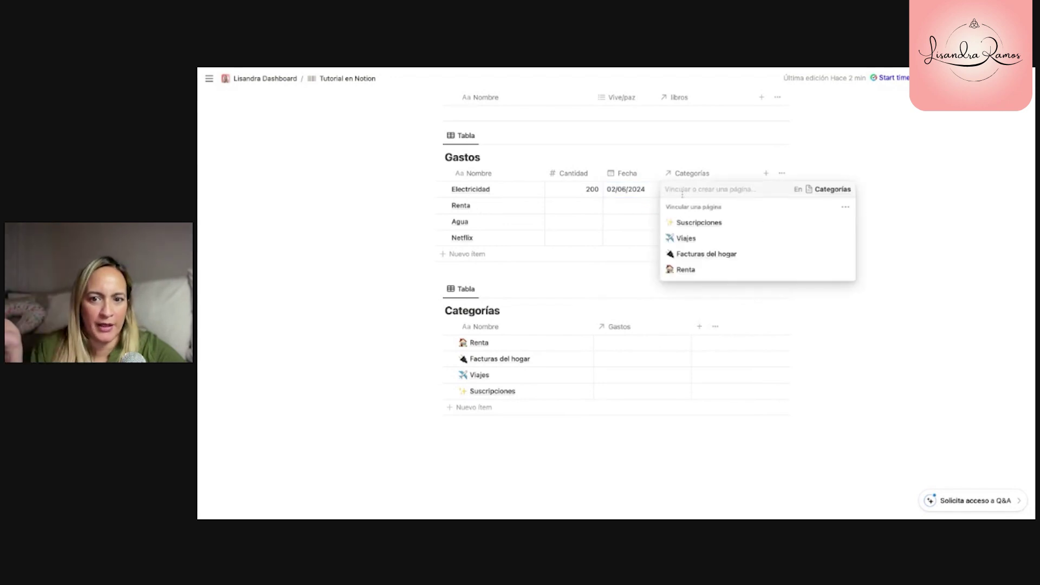
left_click(699, 254)
left_click(409, 190)
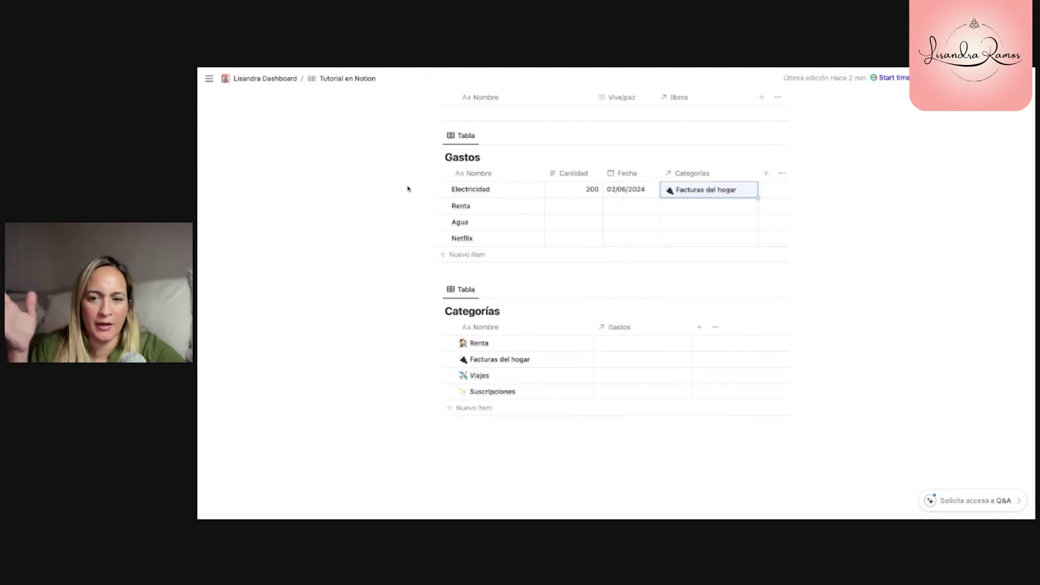
Step: Fill in the Renta expense with amount 2000, date 02/01/2024 and category Renta
left_click(571, 209)
type("2,000")
key("Return")
left_click(614, 207)
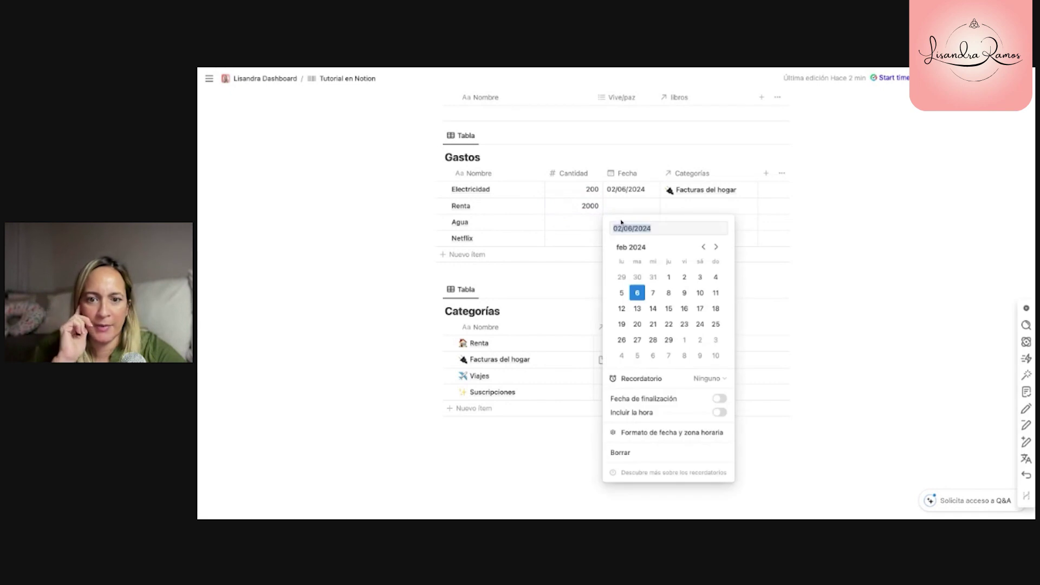
left_click(668, 277)
left_click(688, 201)
left_click(691, 206)
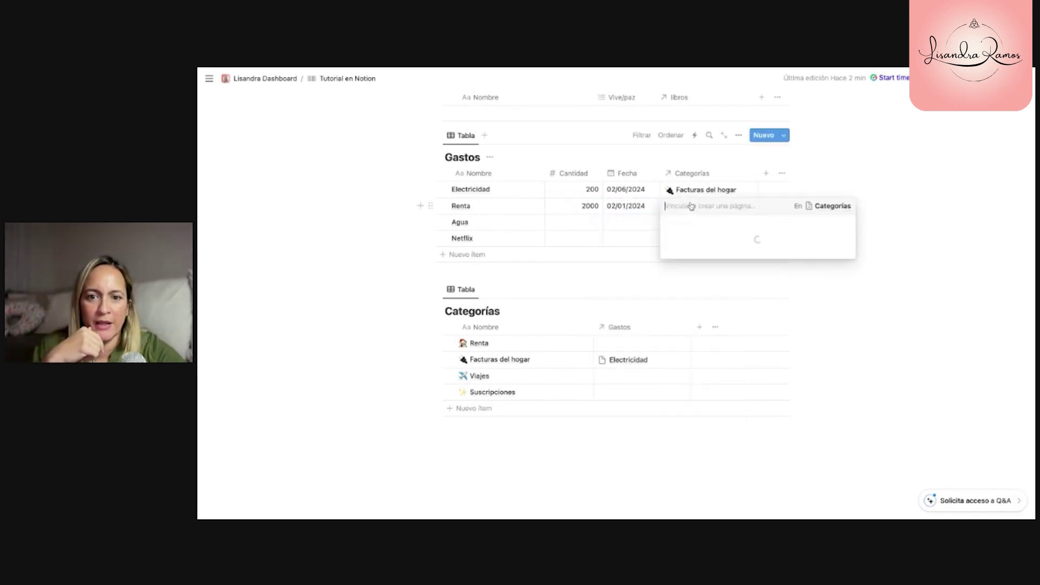
left_click(689, 285)
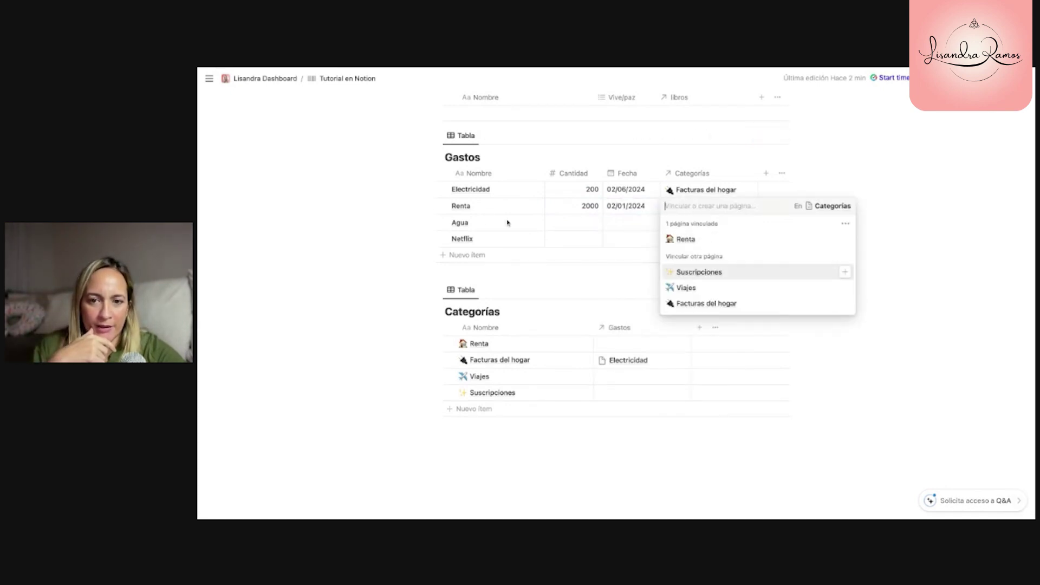
left_click(428, 219)
Step: Fill in the Agua expense with amount 150, date 02/03/2024 and category Facturas del hogar
left_click(577, 225)
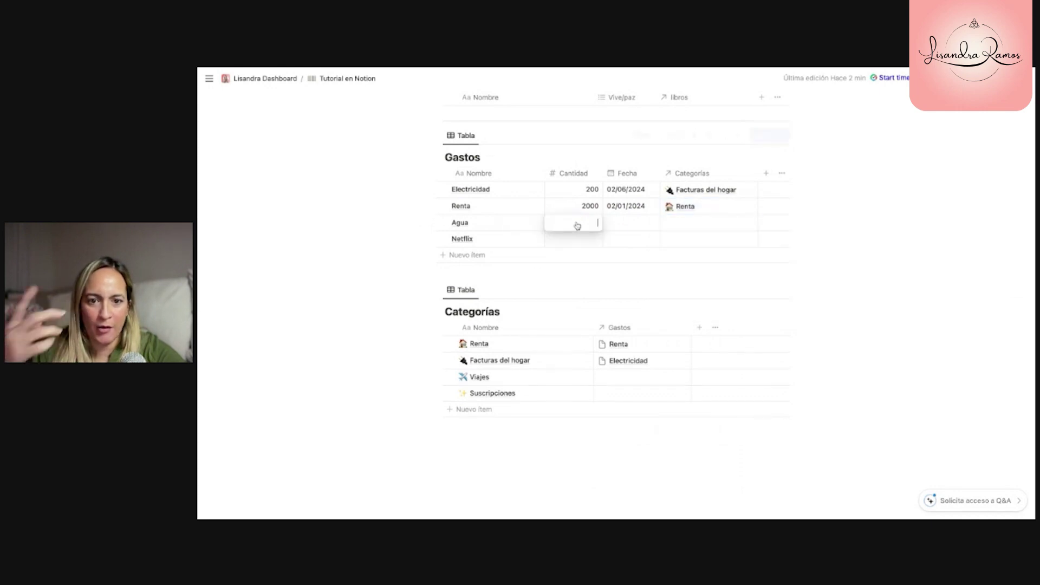
type("150")
key("Return")
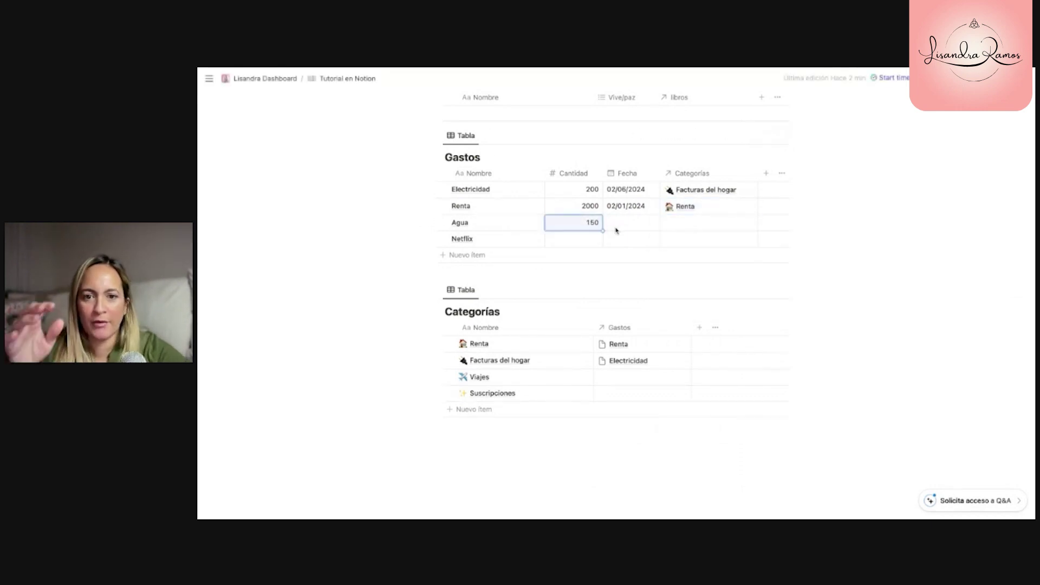
left_click(619, 228)
left_click(700, 293)
left_click(694, 221)
left_click(692, 224)
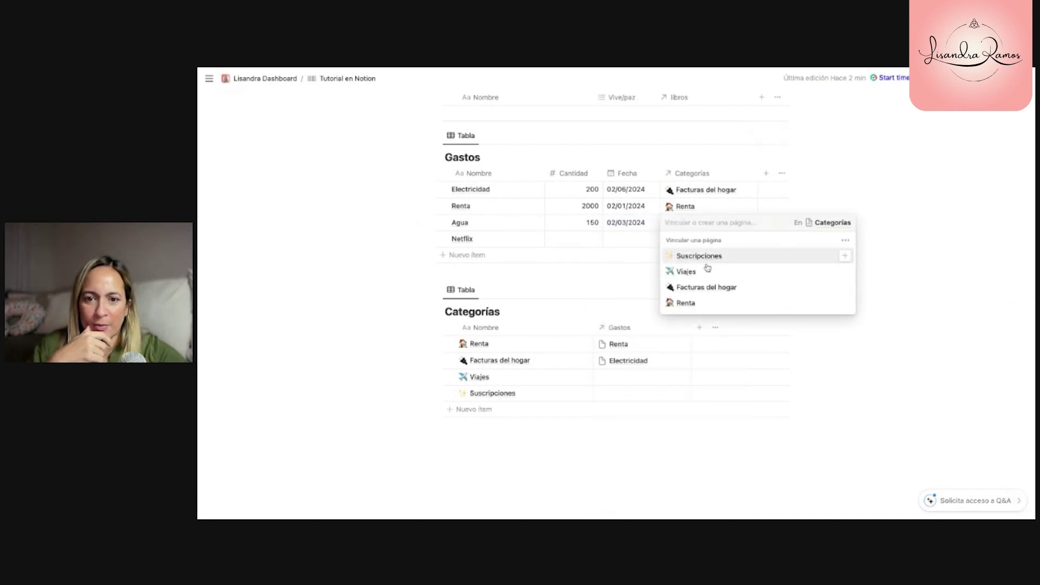
left_click(699, 291)
key("Escape")
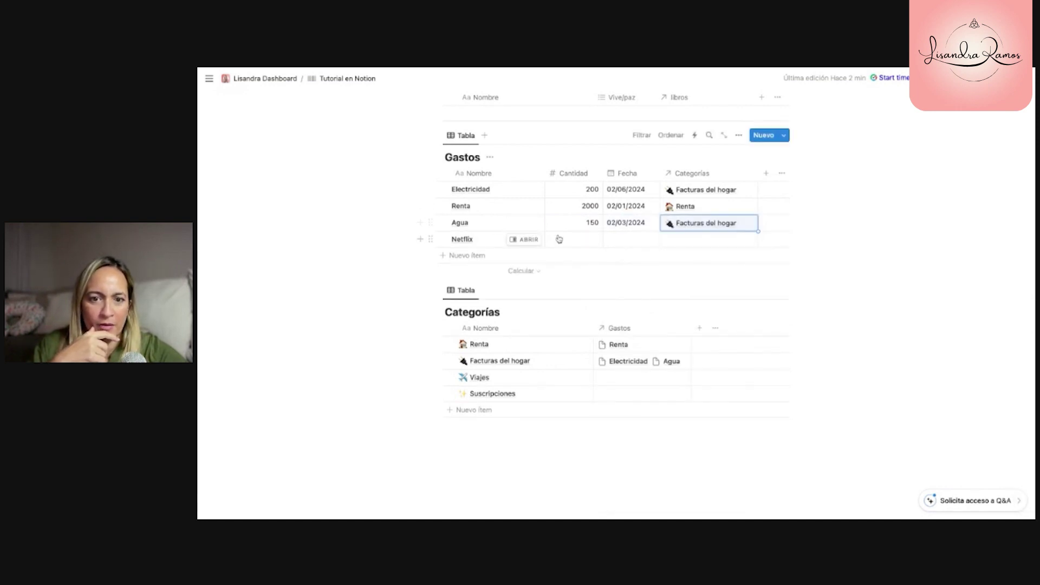
Step: Fill in the Netflix expense with amount 25, date 02/04/2024 and category Suscripciones
left_click(572, 242)
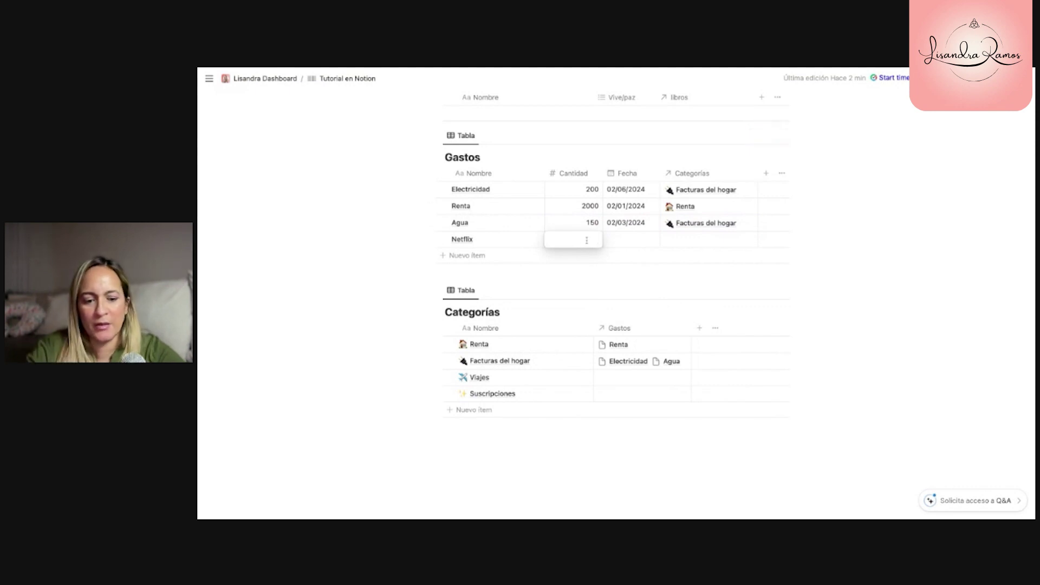
type("25")
key("Return")
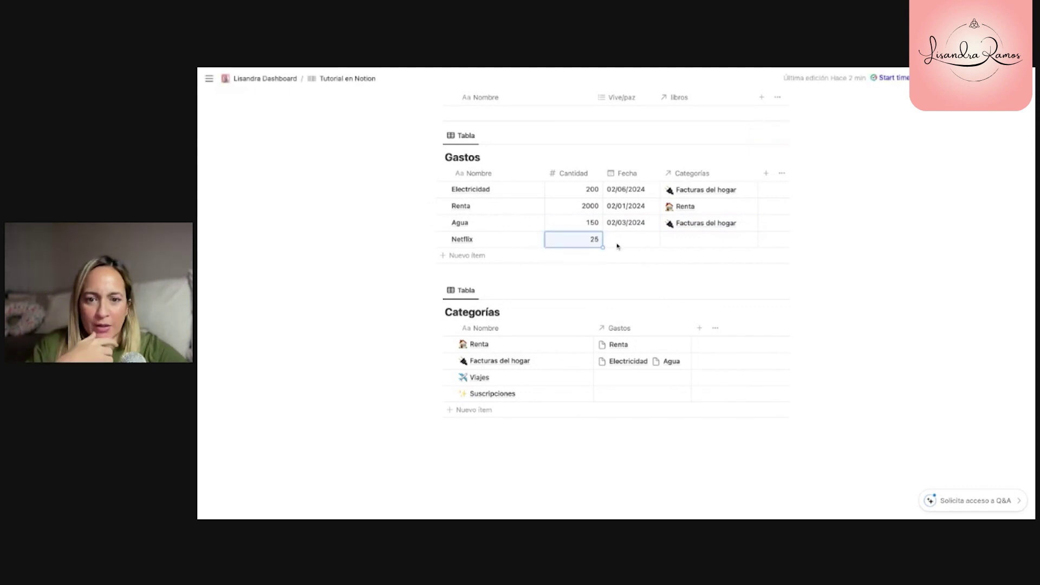
left_click(617, 244)
left_click(714, 308)
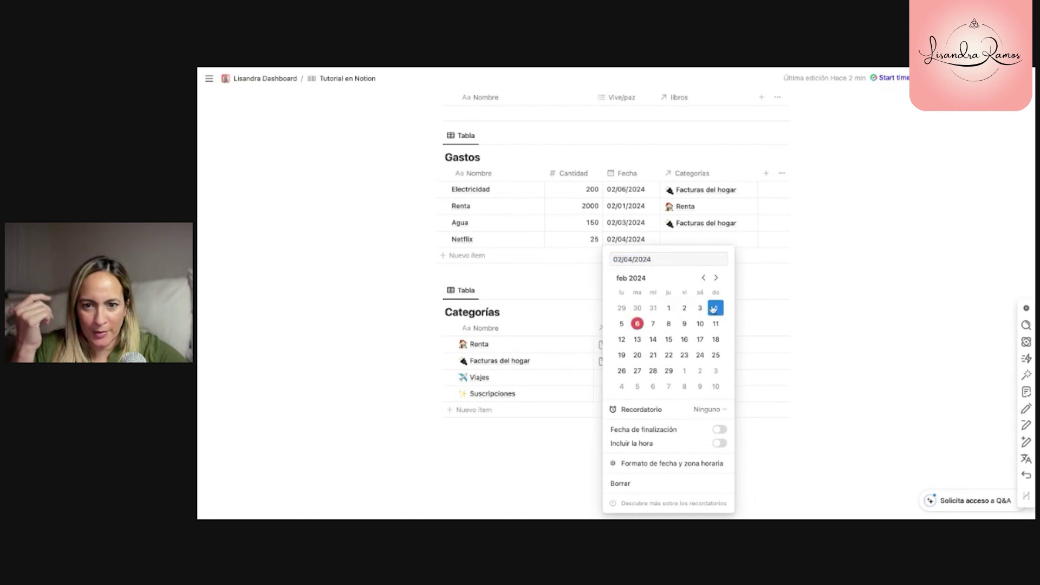
left_click(693, 241)
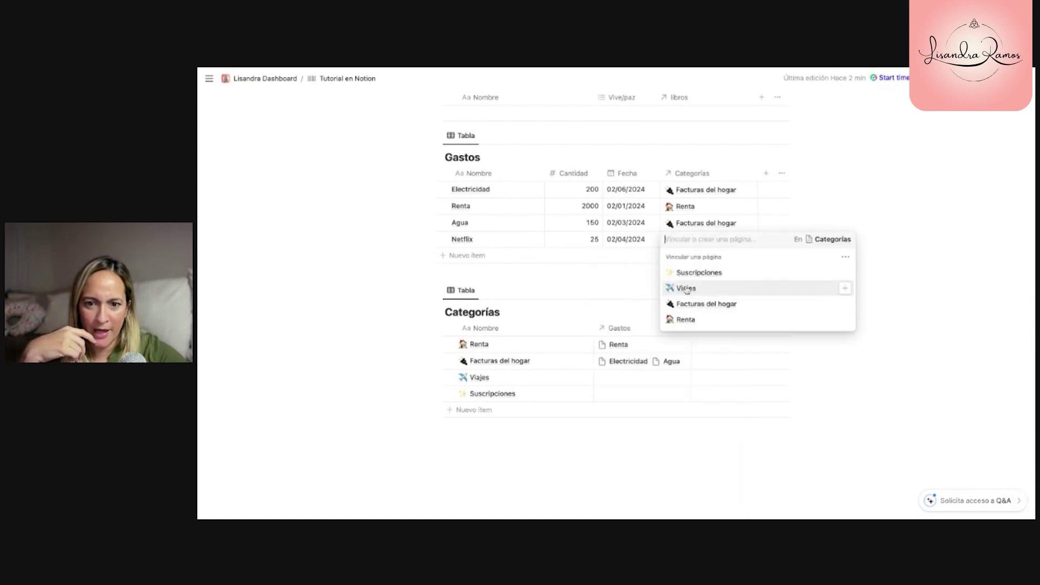
left_click(693, 272)
key("Escape")
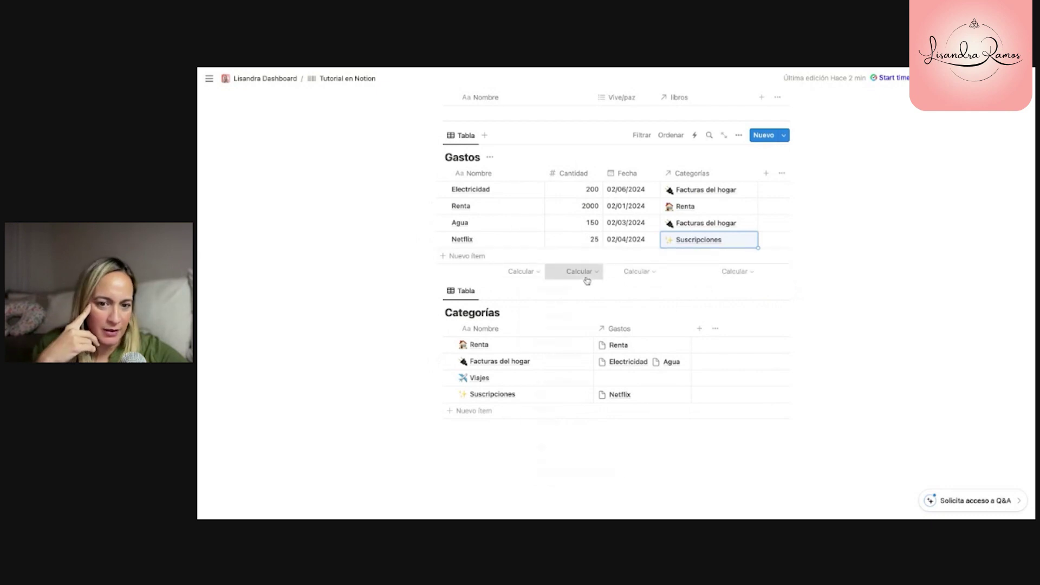
Step: Add a sum calculation beneath the Cantidad column of the Gastos table
left_click(586, 275)
left_click(557, 415)
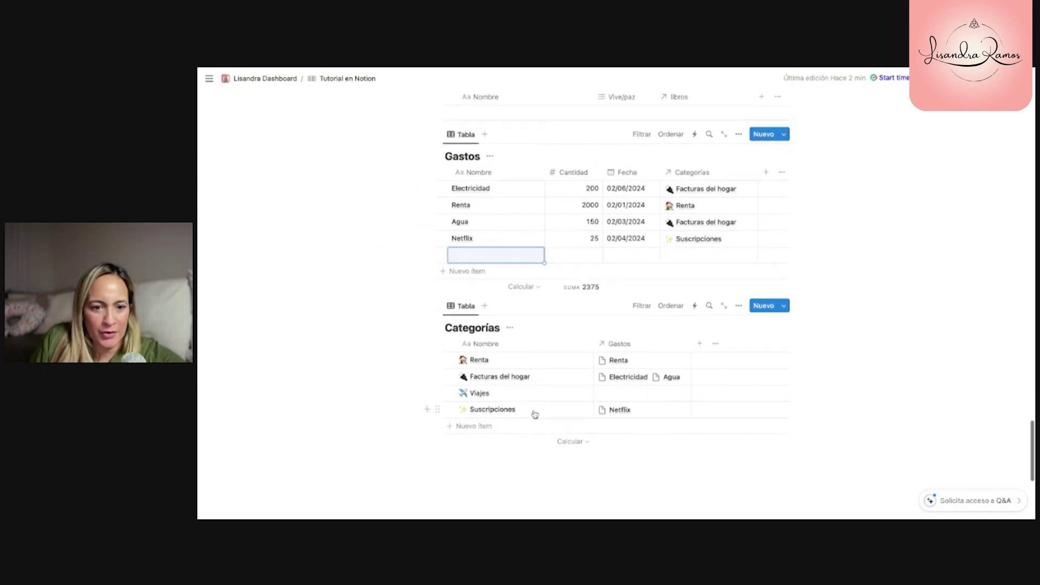
scroll(547, 390, "down", 1)
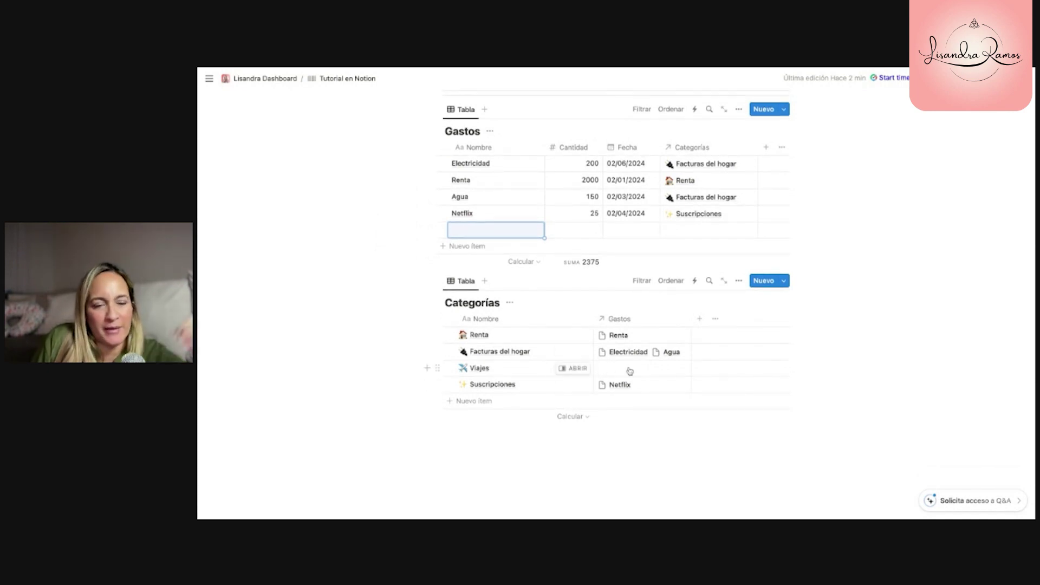
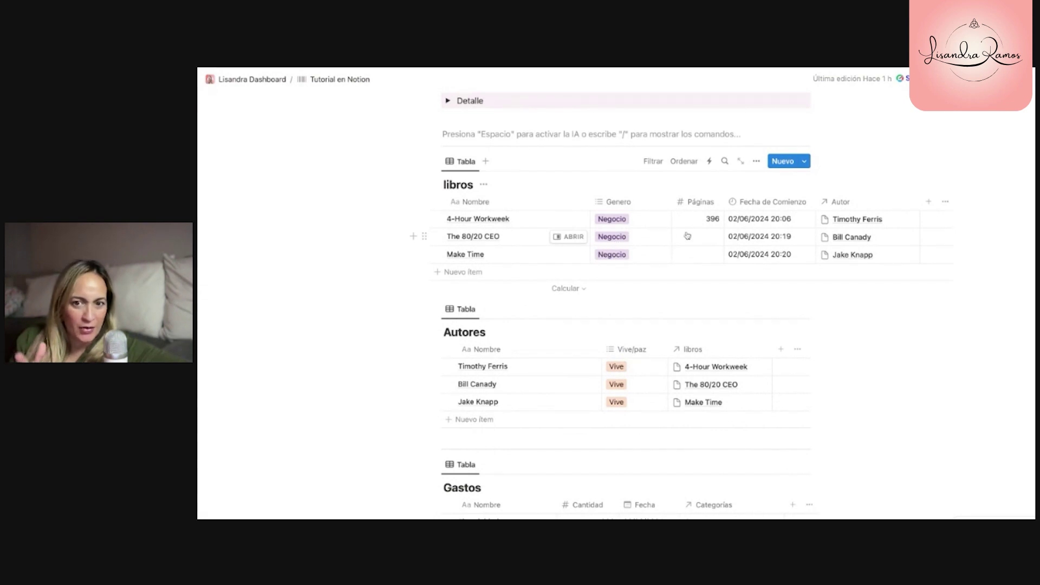
Step: Narrow the Genero column in the libros table
left_click_drag(673, 201, 649, 201)
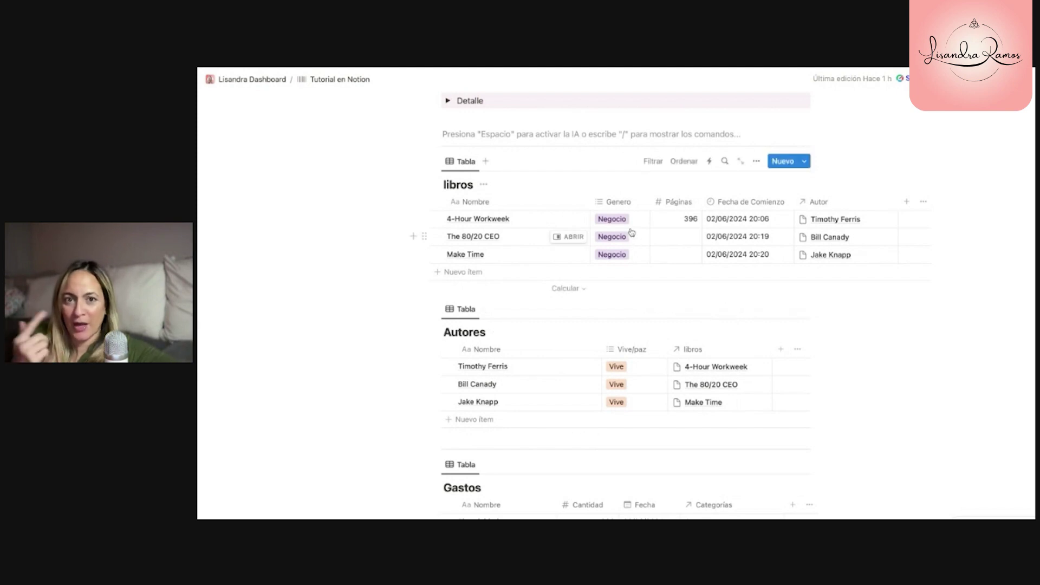
Step: Add a Rollup property to the Autores table and base it on the libros relation
left_click(780, 352)
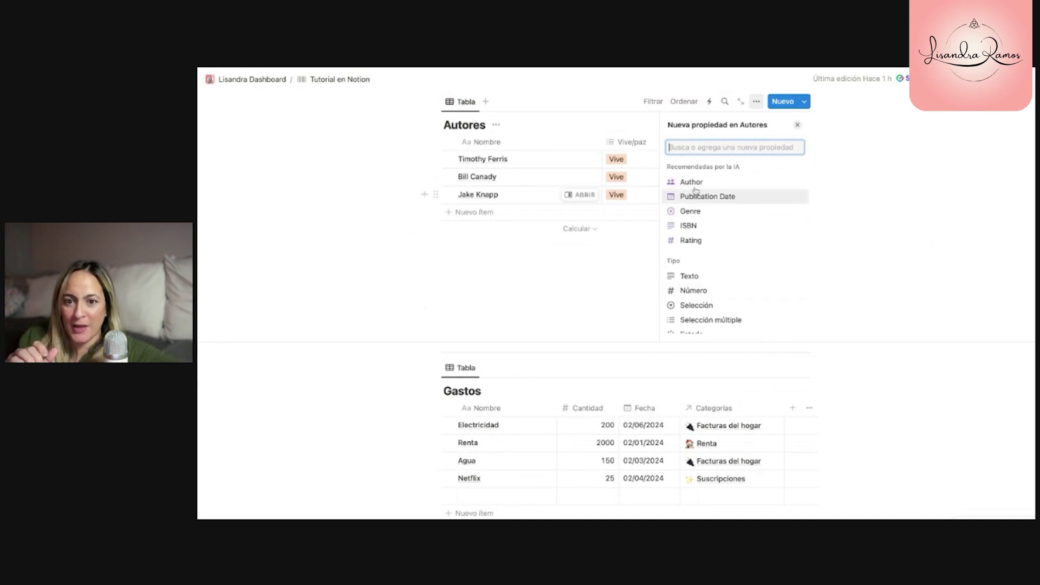
scroll(703, 276, "down", 5)
left_click(703, 274)
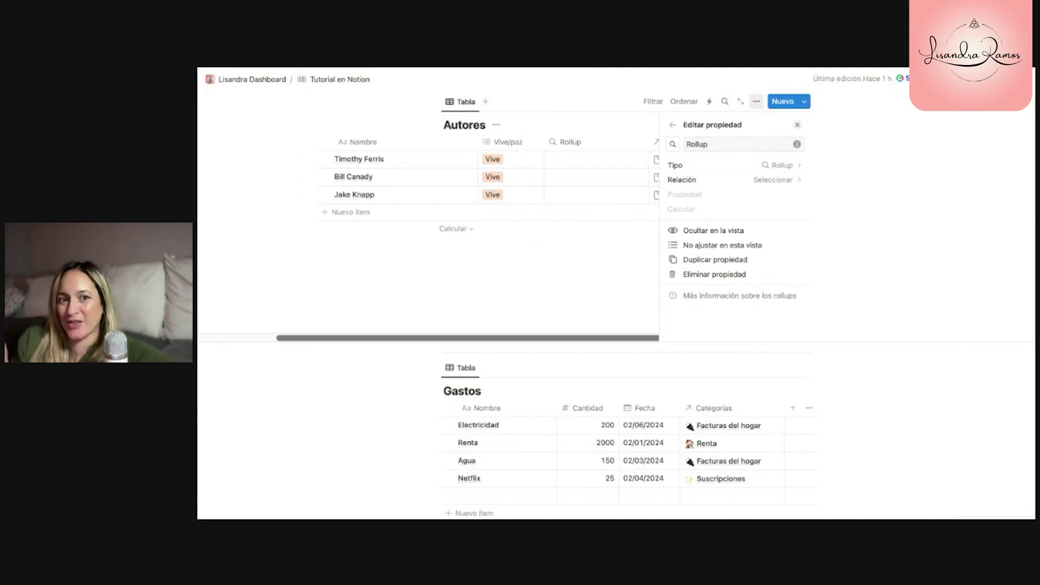
left_click(708, 144)
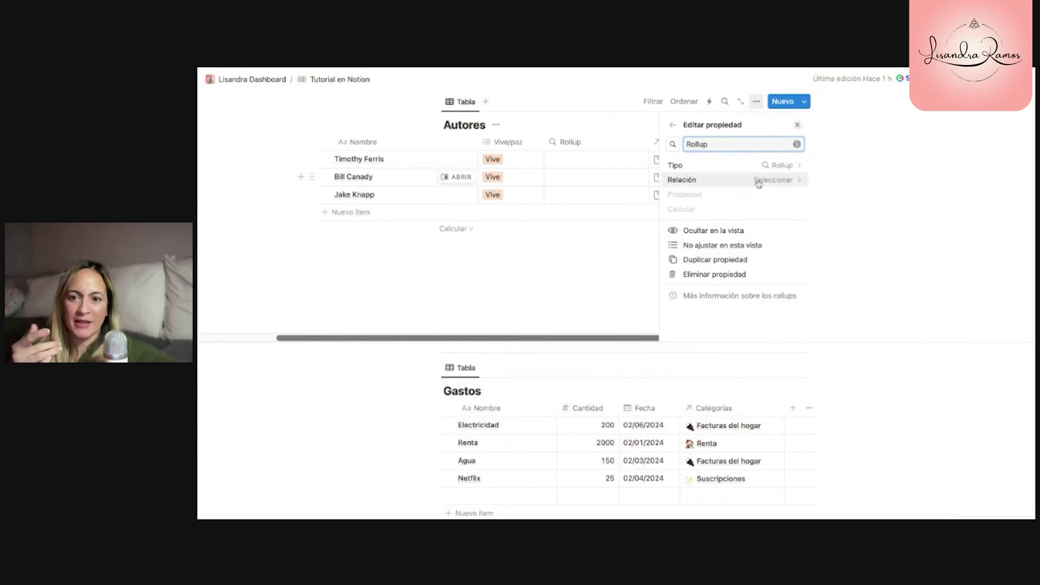
left_click(773, 183)
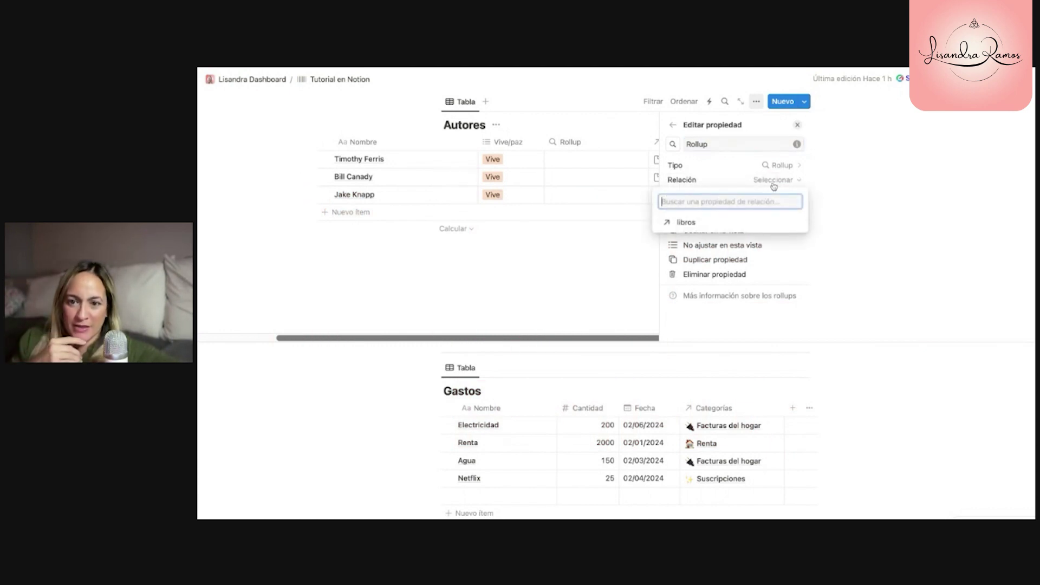
left_click(686, 222)
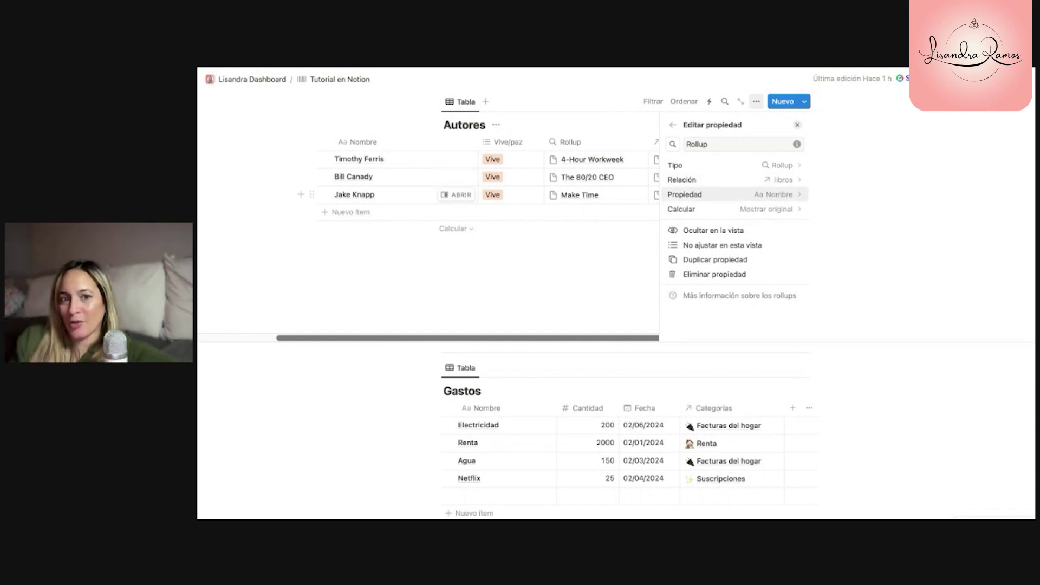
Step: Make the Autores rollup show the Genero property of libros, and rename the rollup Genero
left_click(731, 194)
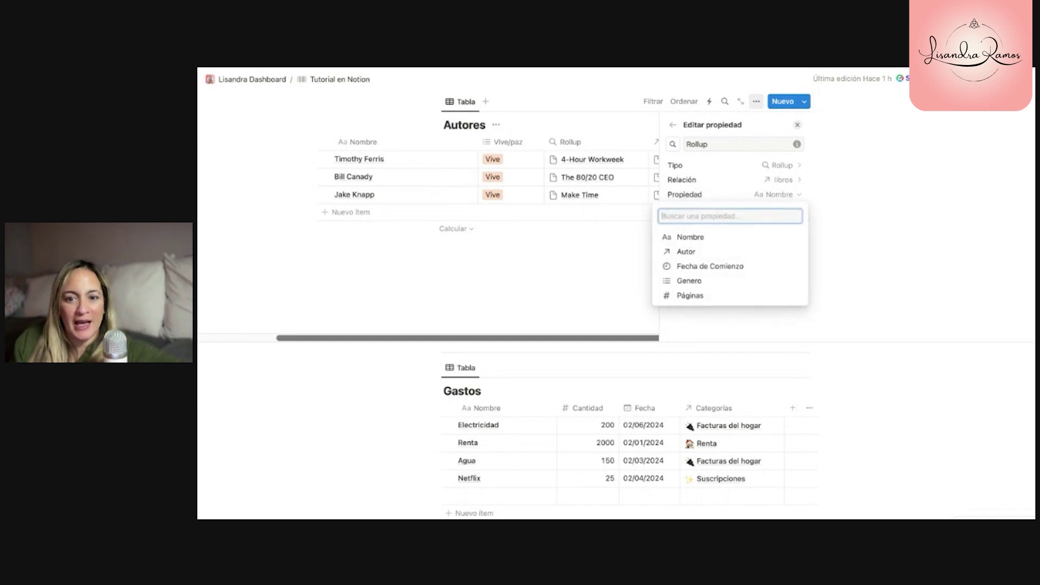
left_click(709, 282)
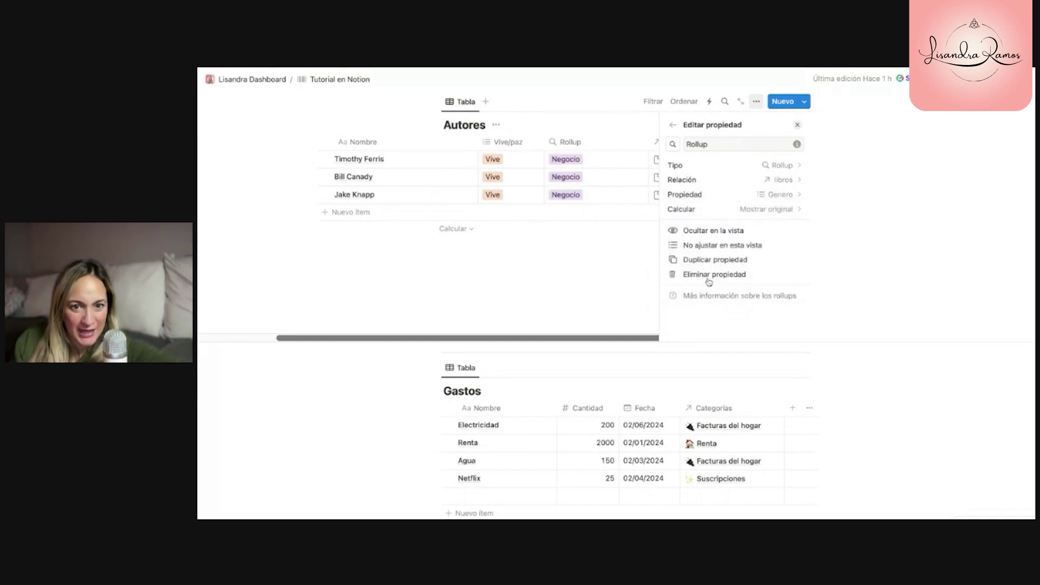
double_click(715, 144)
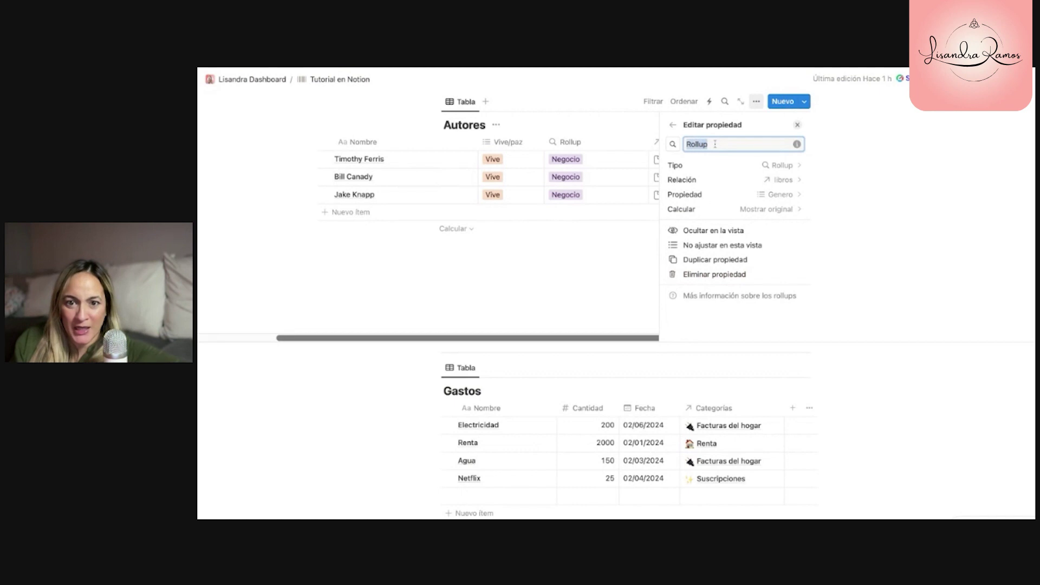
type("Gene")
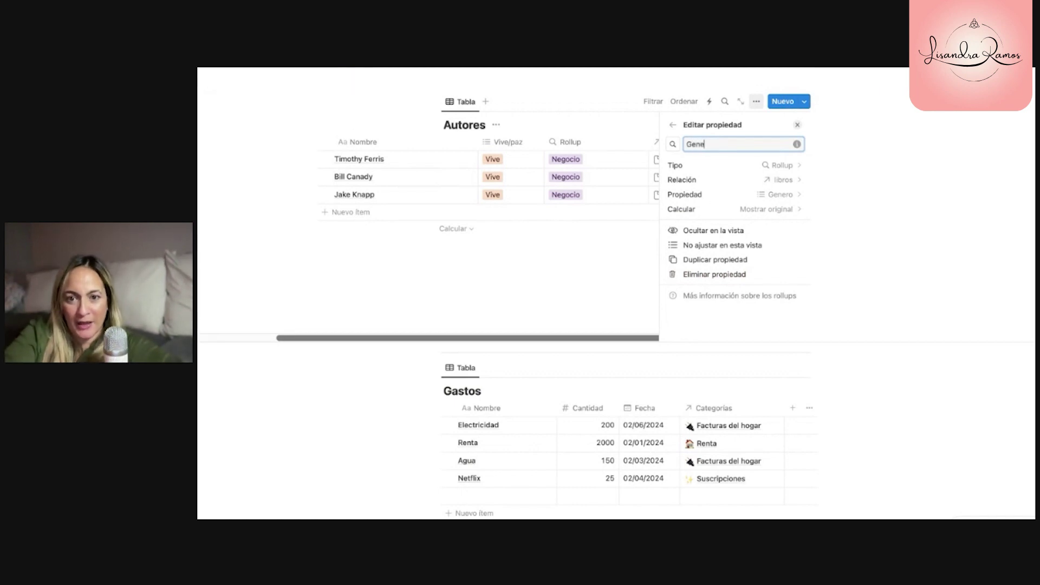
type("ro")
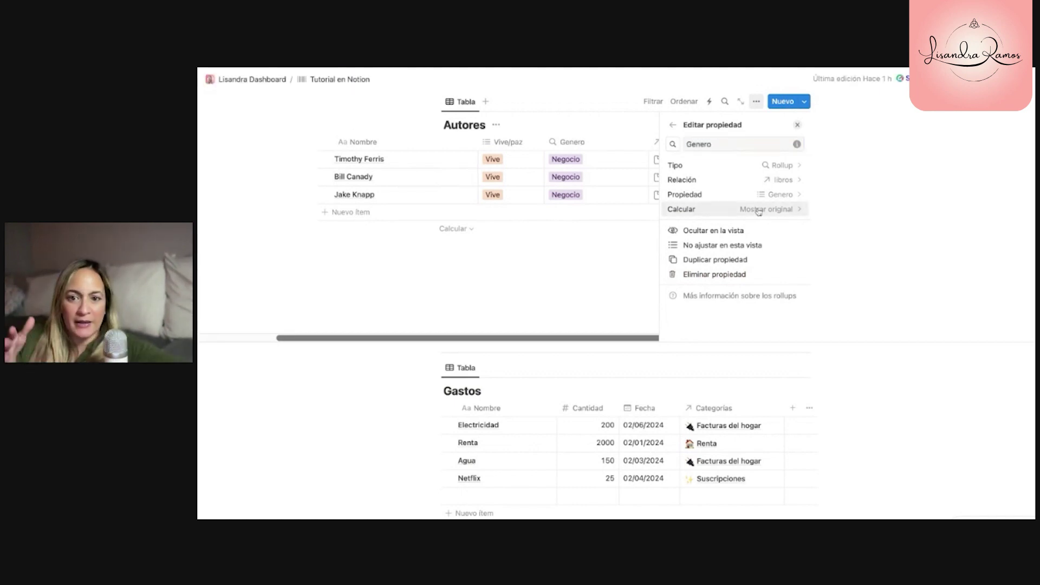
Step: Check the calculation options of the Genero rollup and compare the genres in the libros and Autores tables
left_click(769, 209)
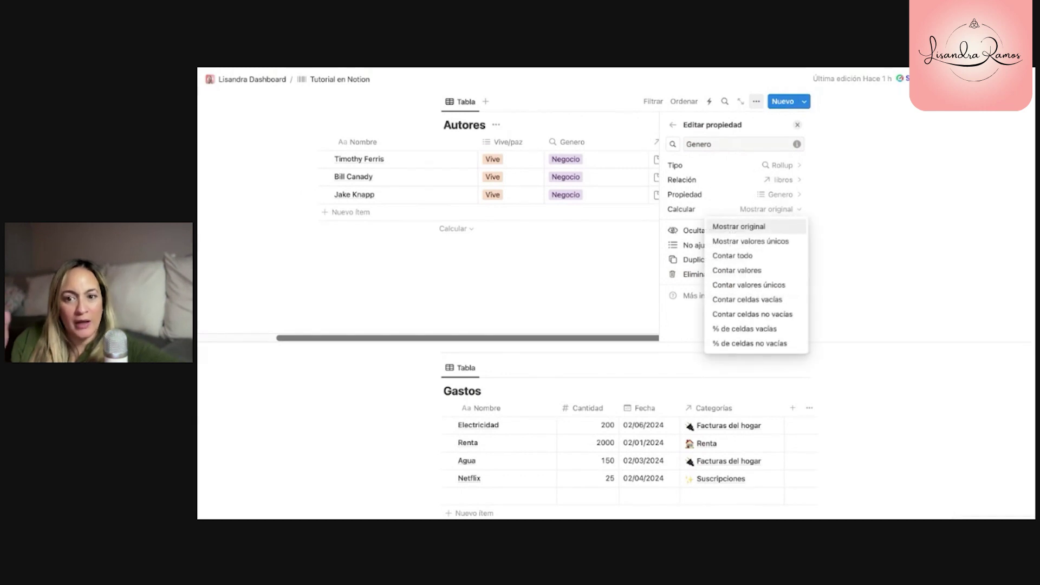
left_click(769, 209)
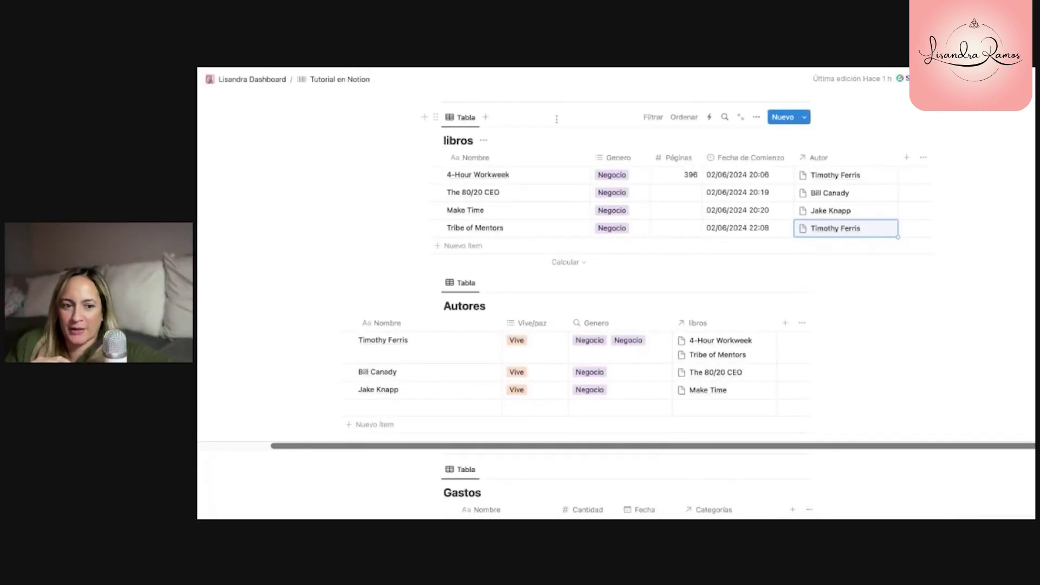
scroll(553, 359, "left", 5)
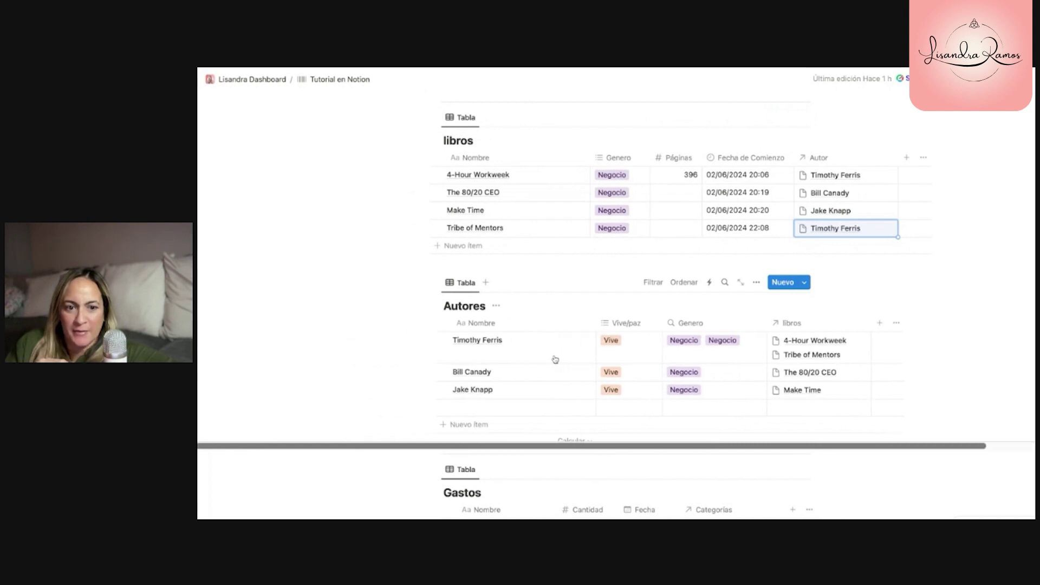
scroll(555, 358, "up", 2)
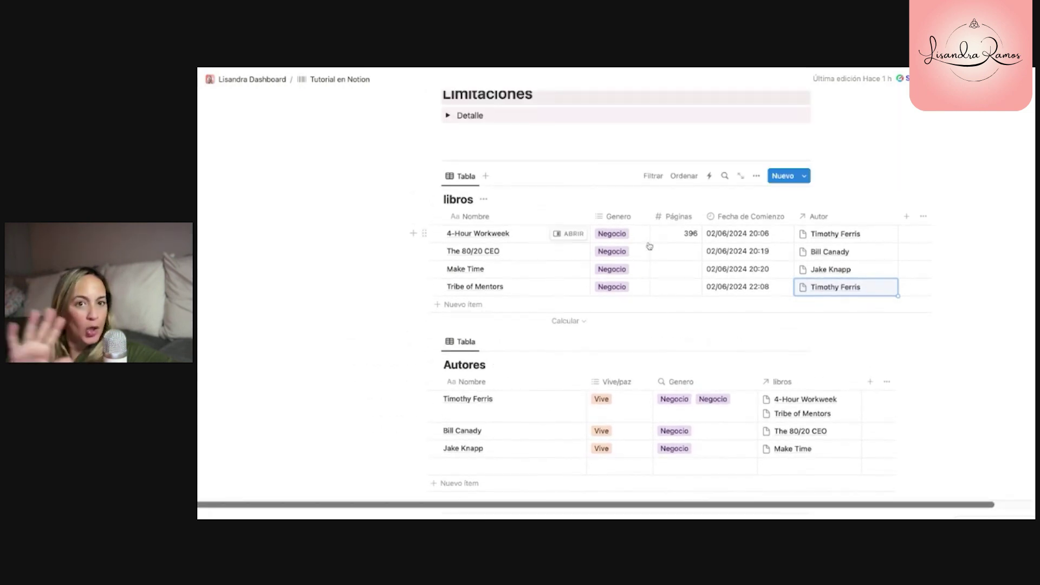
scroll(647, 255, "down", 3)
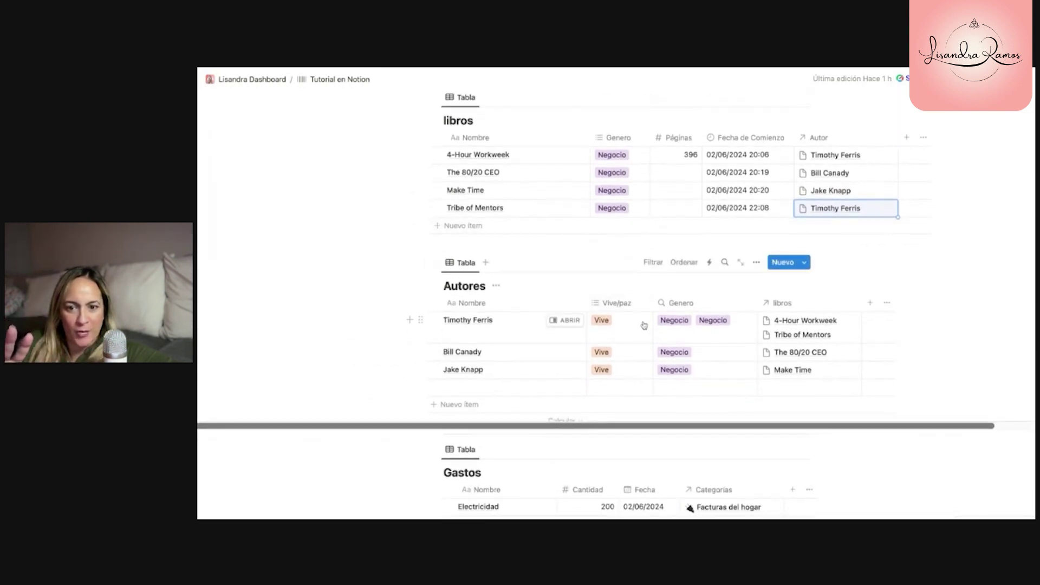
scroll(644, 325, "down", 1)
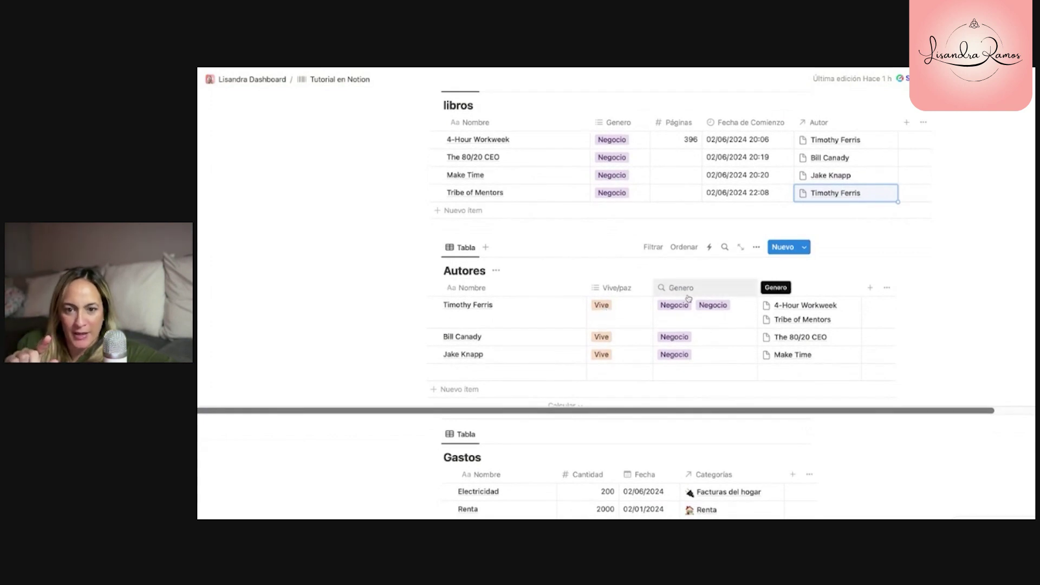
scroll(698, 329, "up", 1)
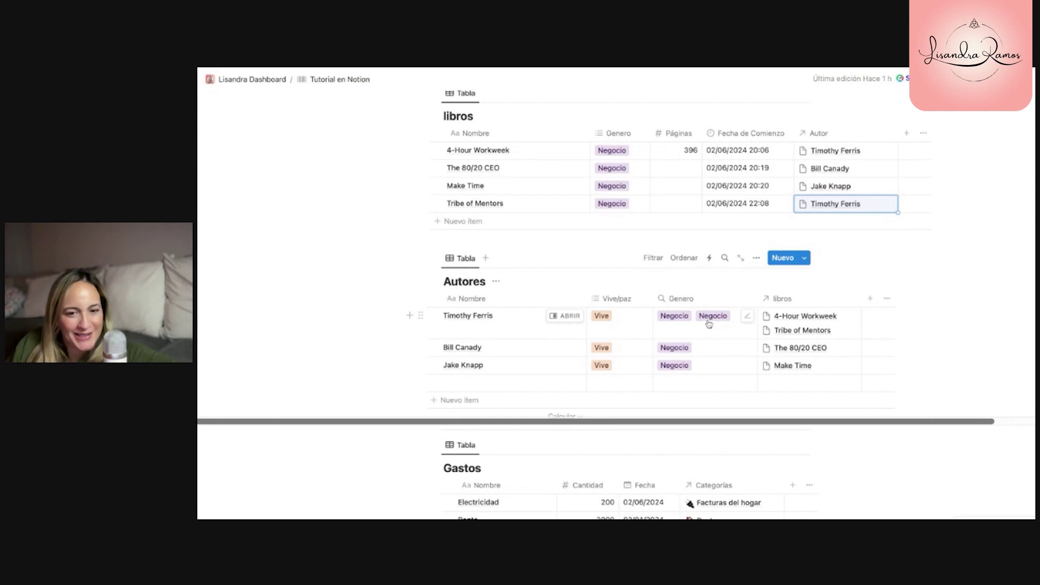
Step: Set the Genero rollup in the Autores table to calculate Mostrar valores únicos, and narrow its column
left_click(684, 299)
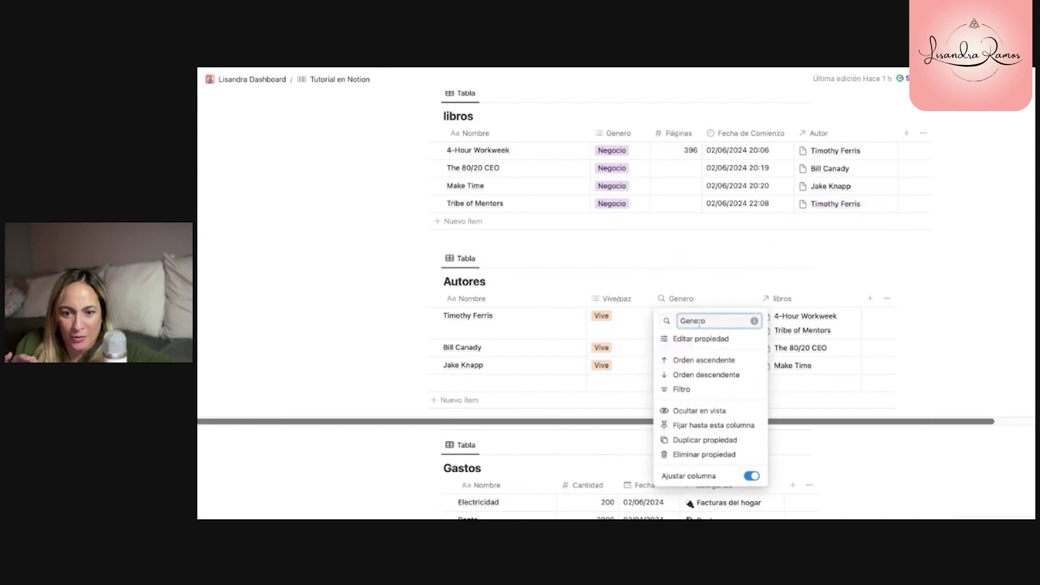
left_click(696, 340)
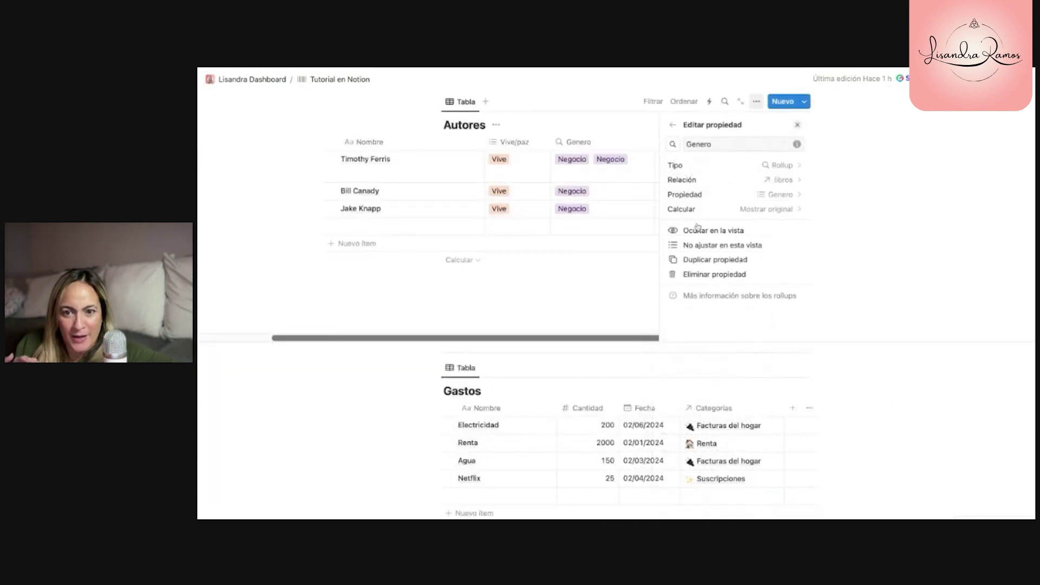
left_click(769, 209)
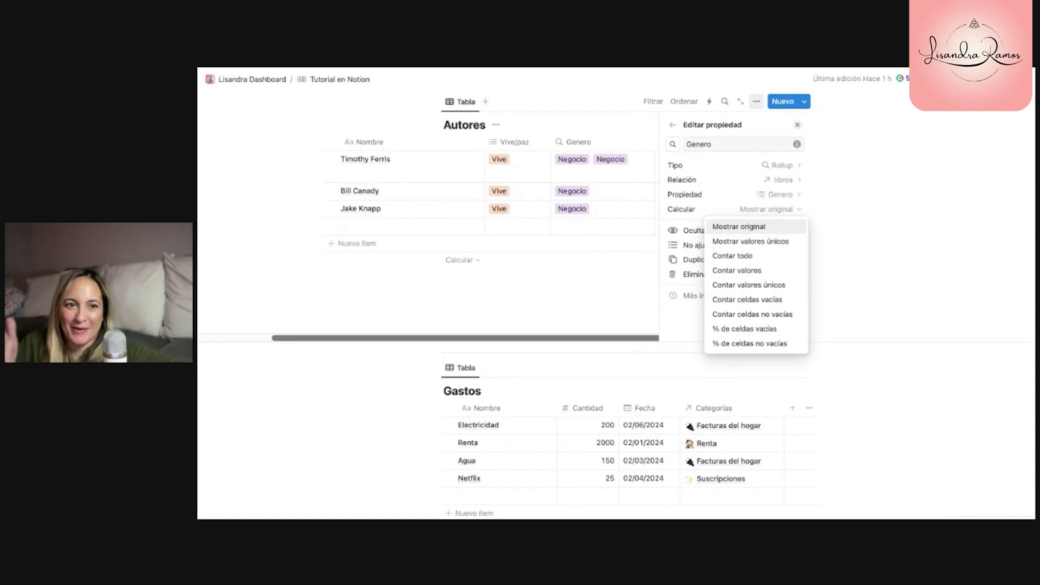
mouse_move(752, 245)
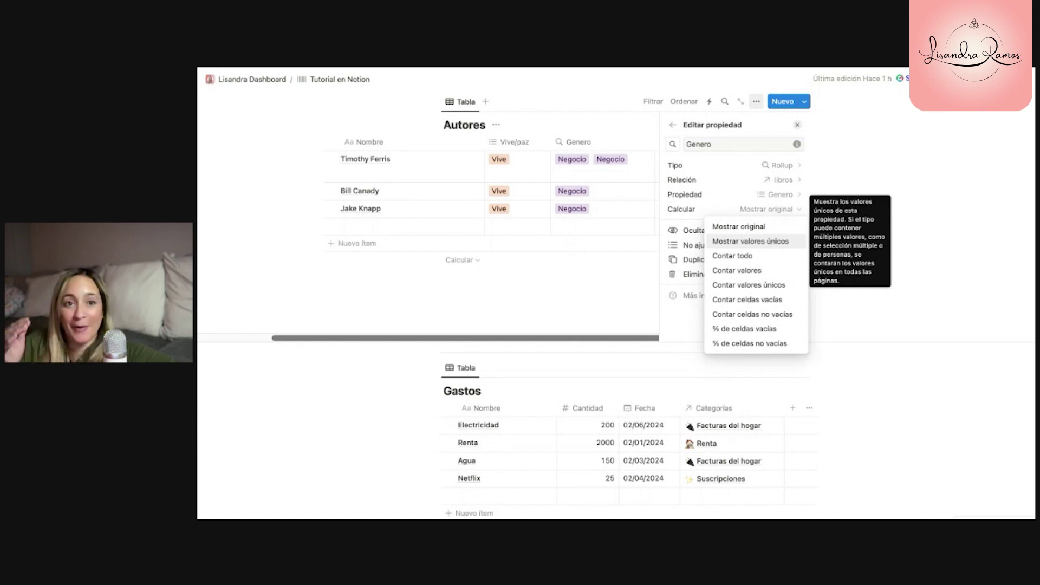
left_click(753, 242)
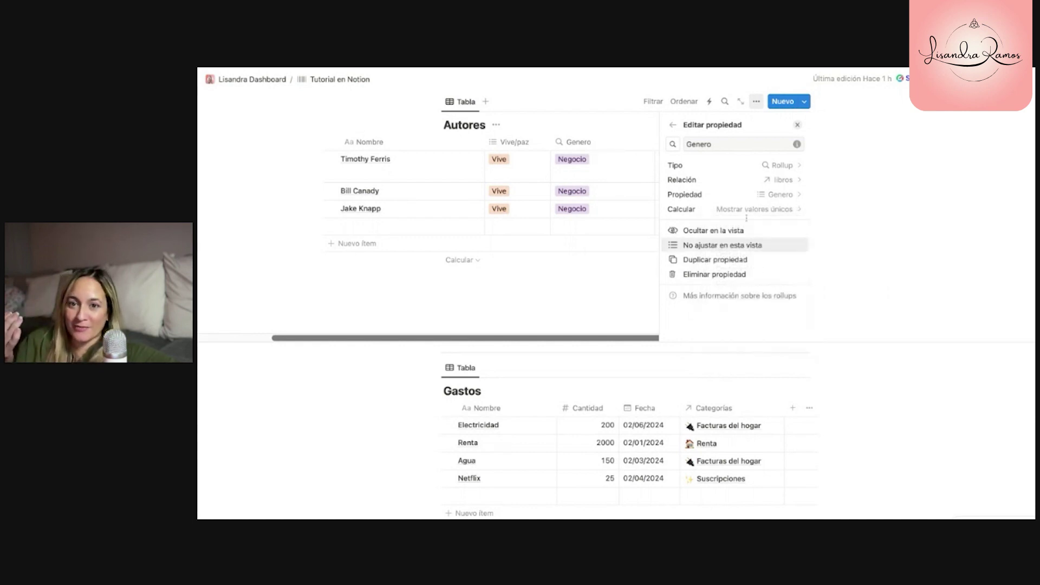
left_click(797, 124)
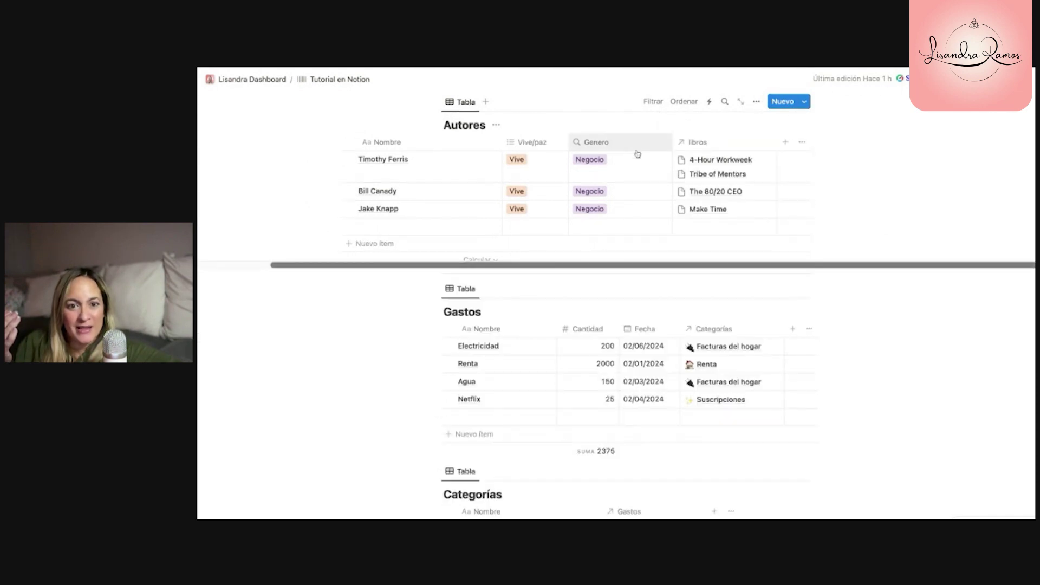
scroll(680, 143, "left", 2)
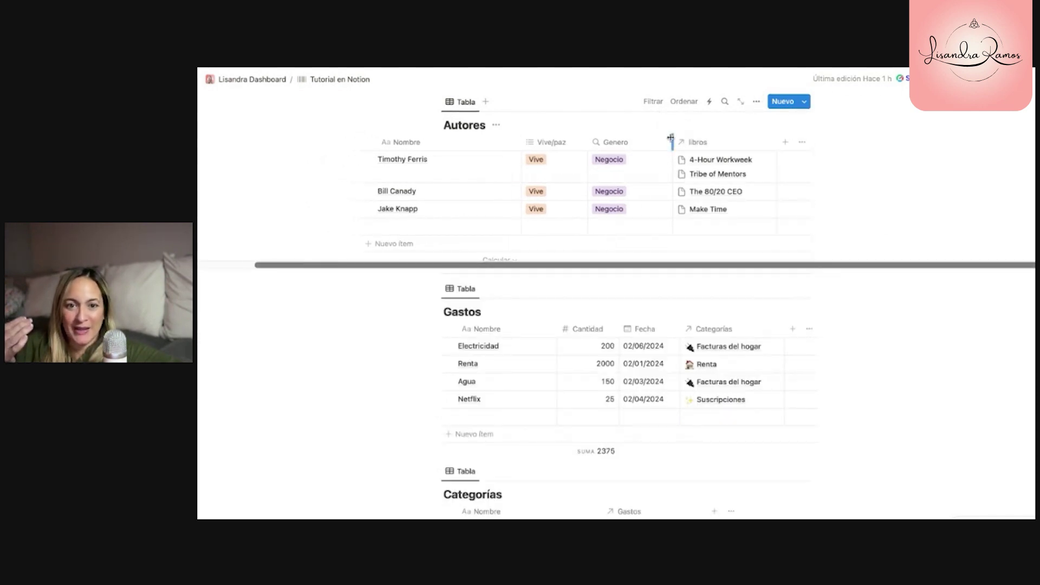
Step: Move the Rating 1/10 column in front of the Autor column in the libros table
scroll(641, 143, "up", 3)
scroll(640, 143, "up", 5)
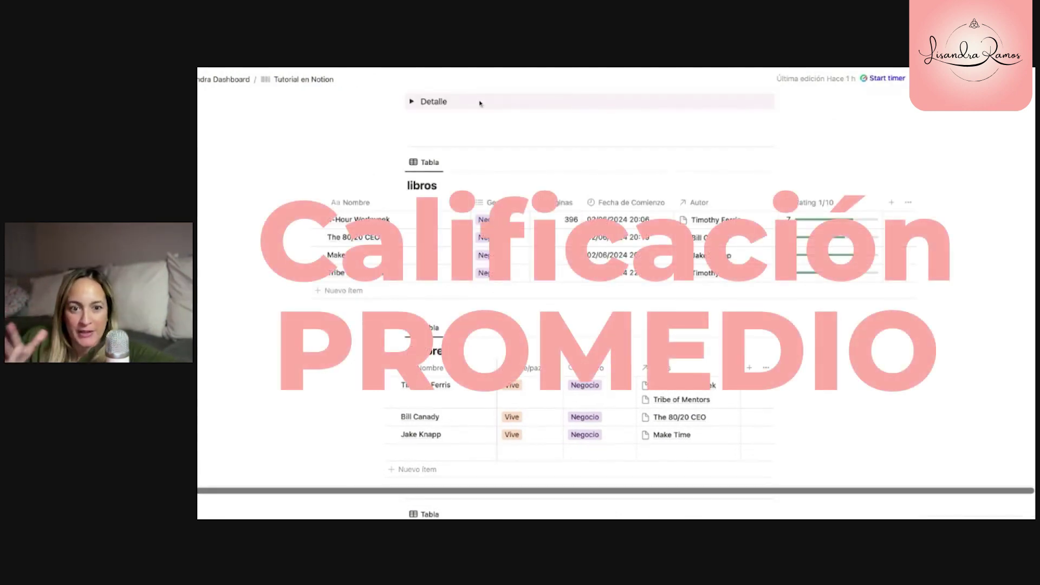
scroll(676, 247, "down", 1)
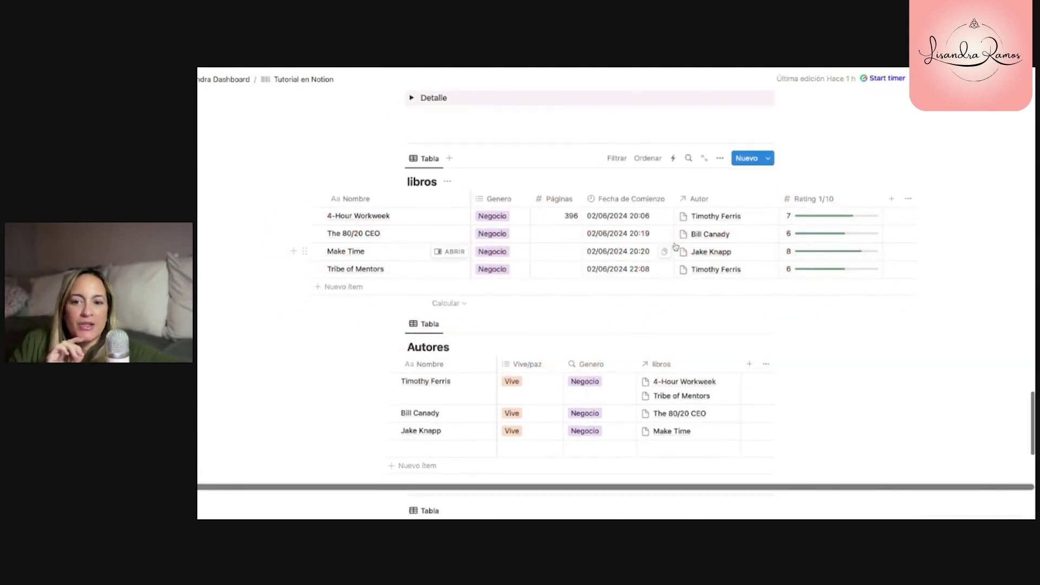
left_click_drag(806, 202, 683, 199)
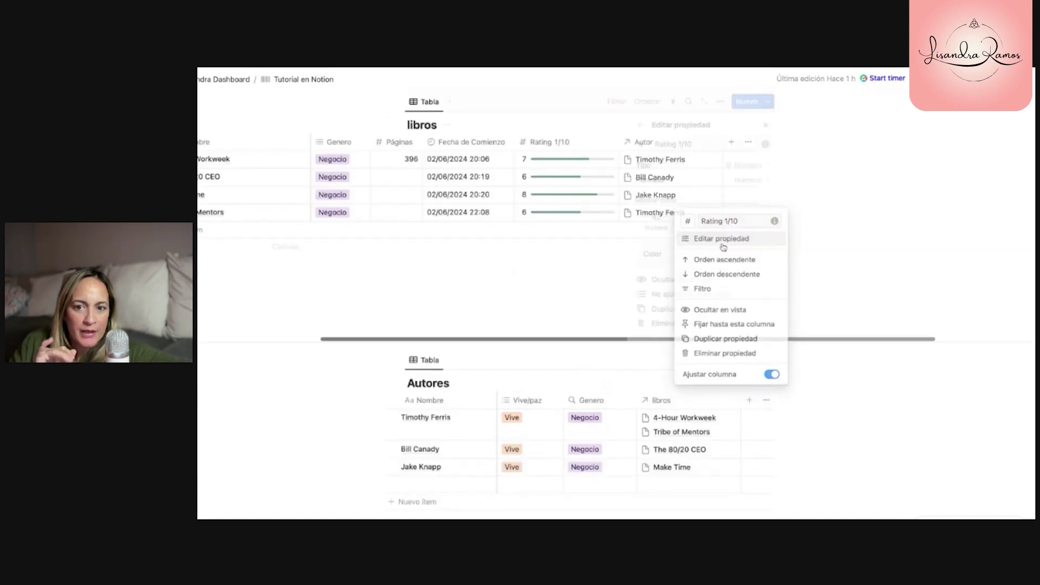
Step: Review the display settings of the Rating 1/10 number property and the book ratings in the libros table
left_click(690, 241)
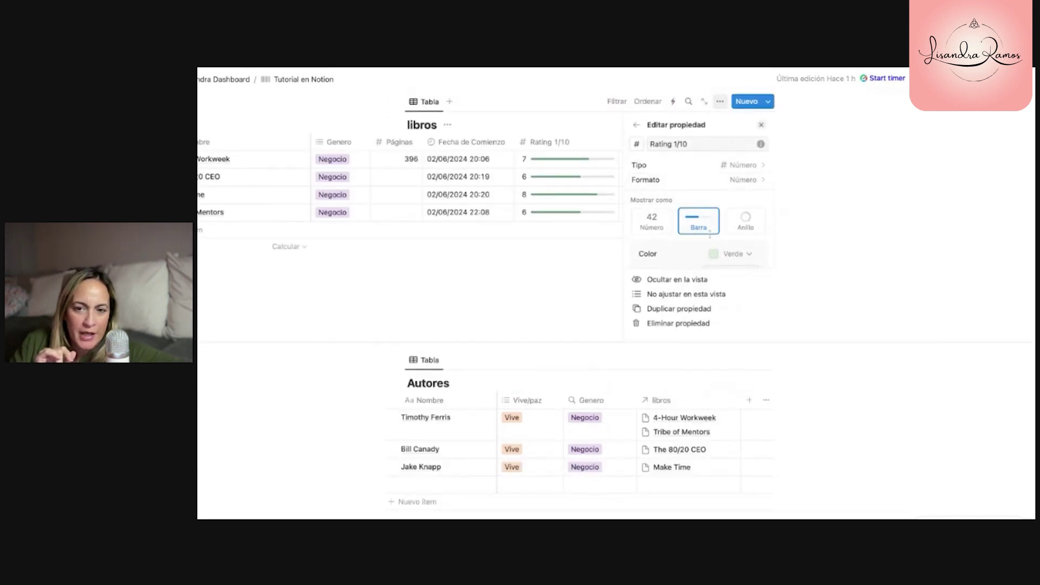
scroll(704, 225, "down", 2)
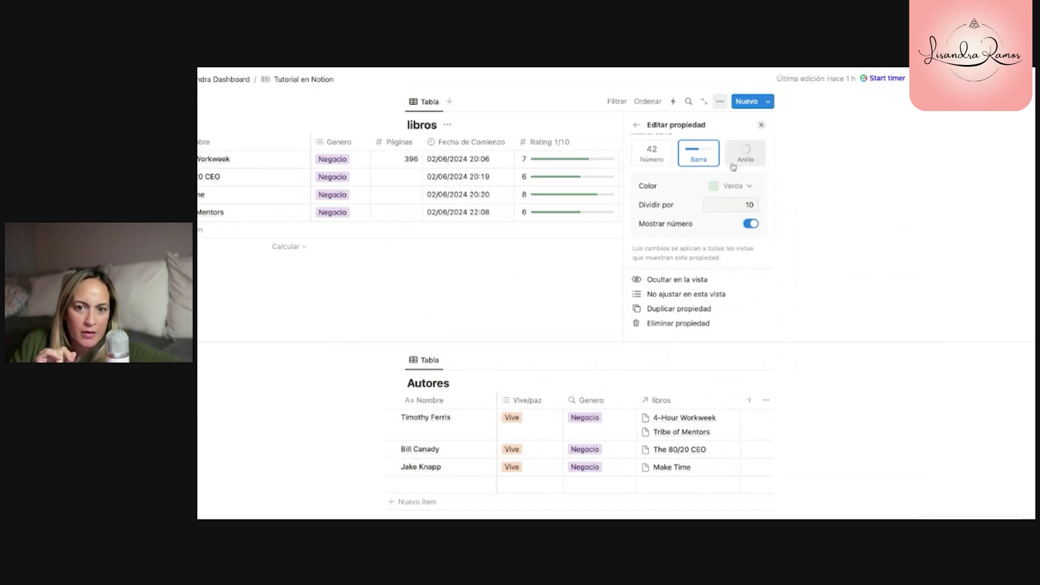
left_click(761, 125)
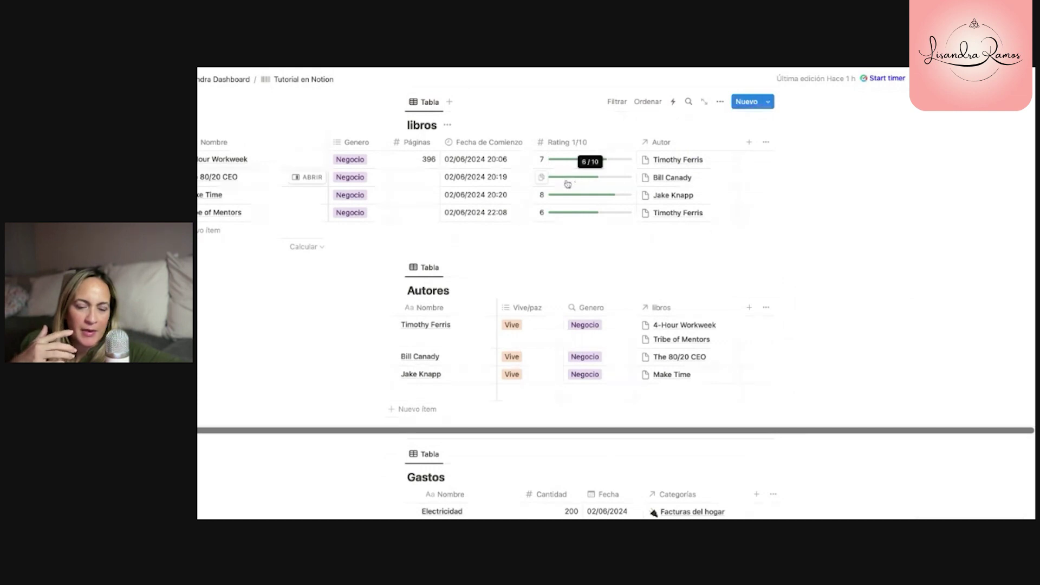
scroll(507, 196, "left", 3)
scroll(507, 196, "left", 3)
scroll(507, 196, "up", 2)
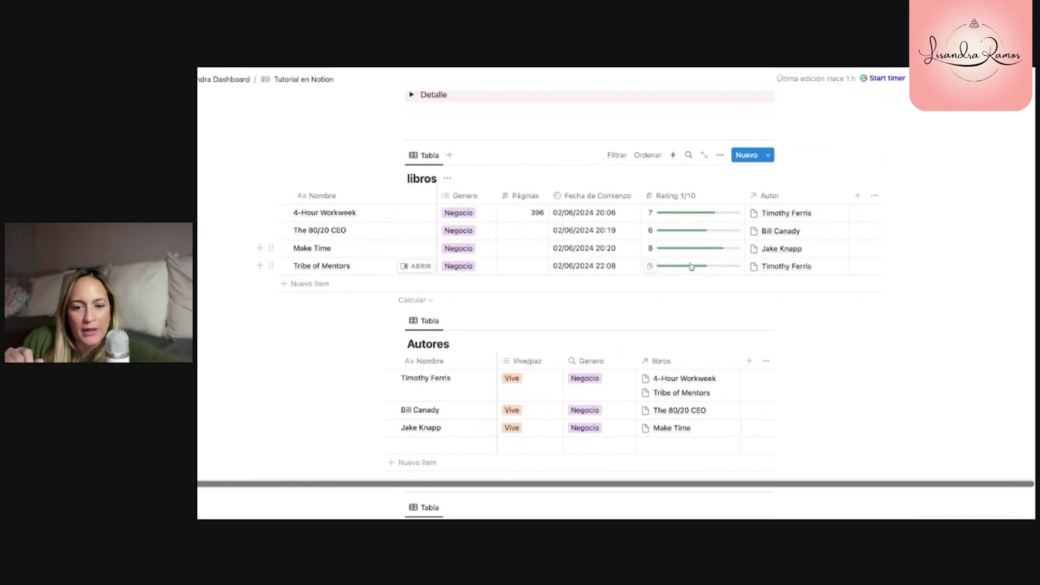
Step: Add a Rollup property to the Autores table that pulls Rating 1/10 through the libros relation
scroll(699, 260, "down", 1)
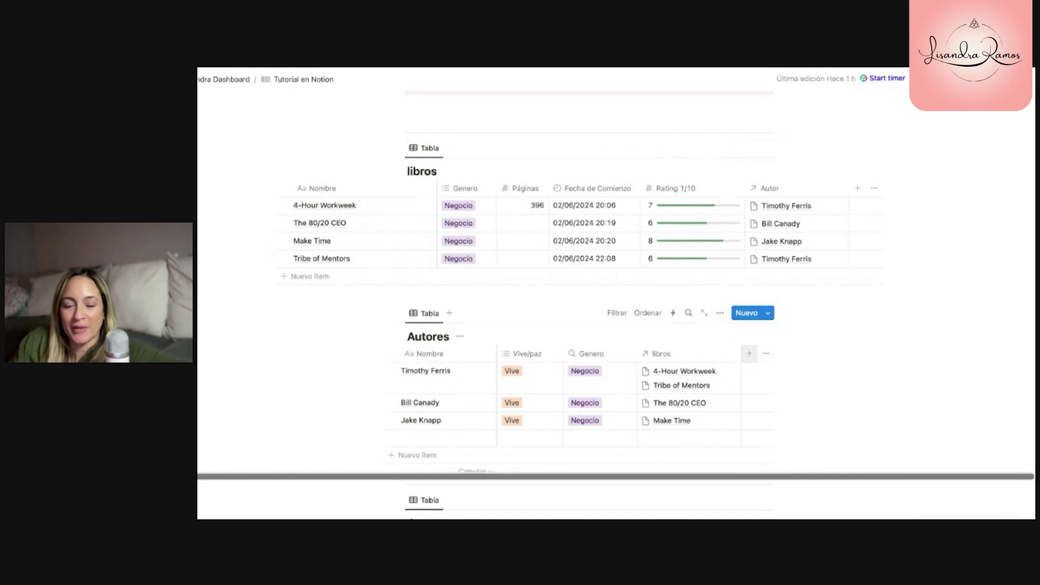
left_click(749, 353)
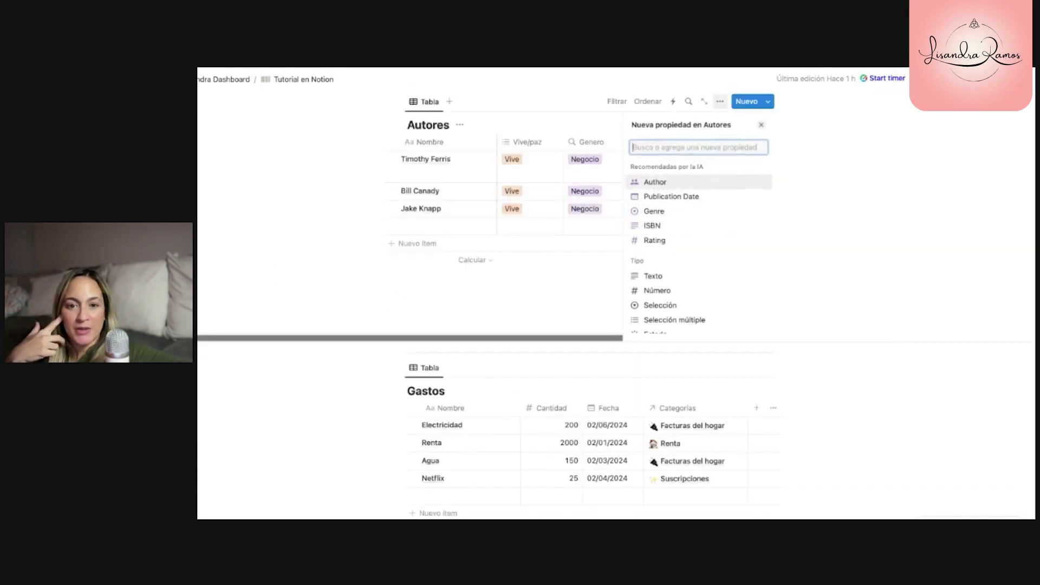
scroll(679, 260, "down", 5)
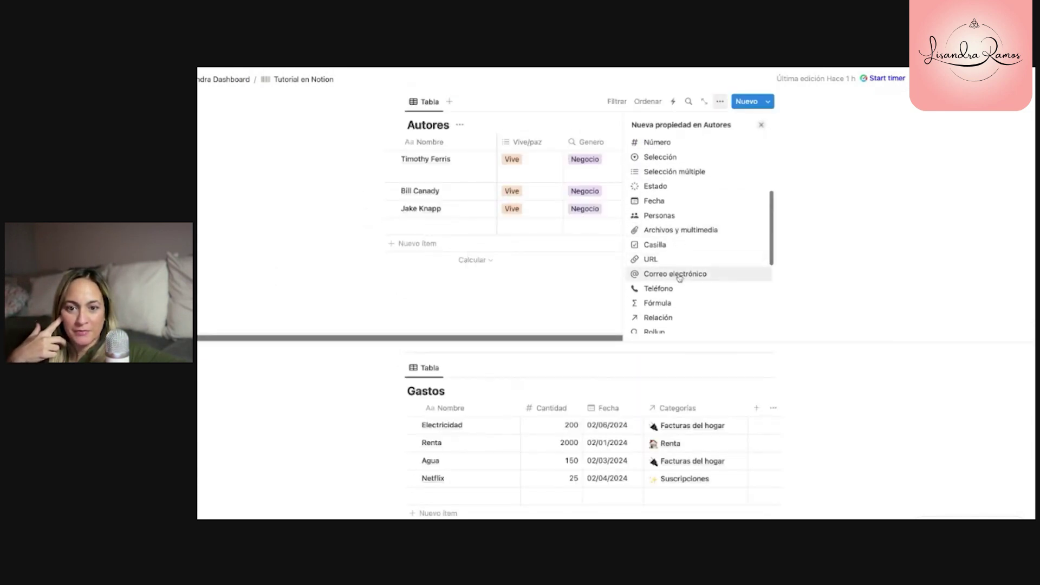
left_click(655, 222)
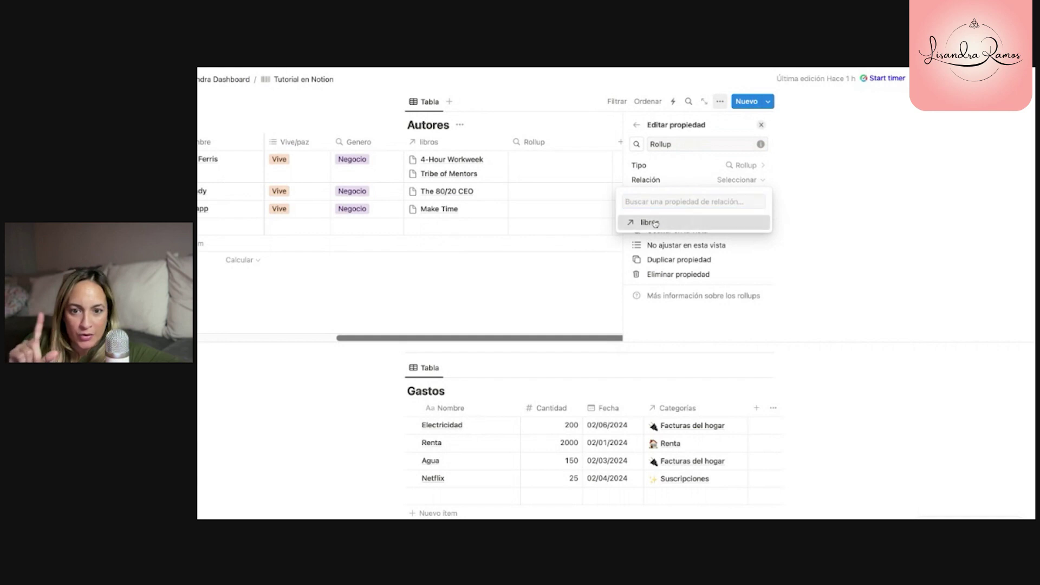
left_click(655, 222)
left_click(732, 199)
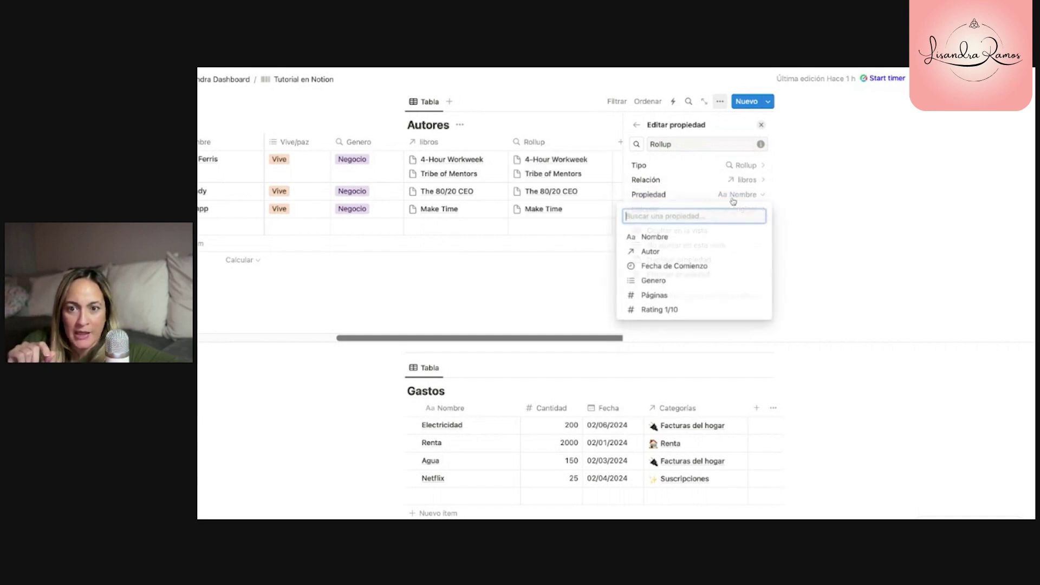
left_click(658, 310)
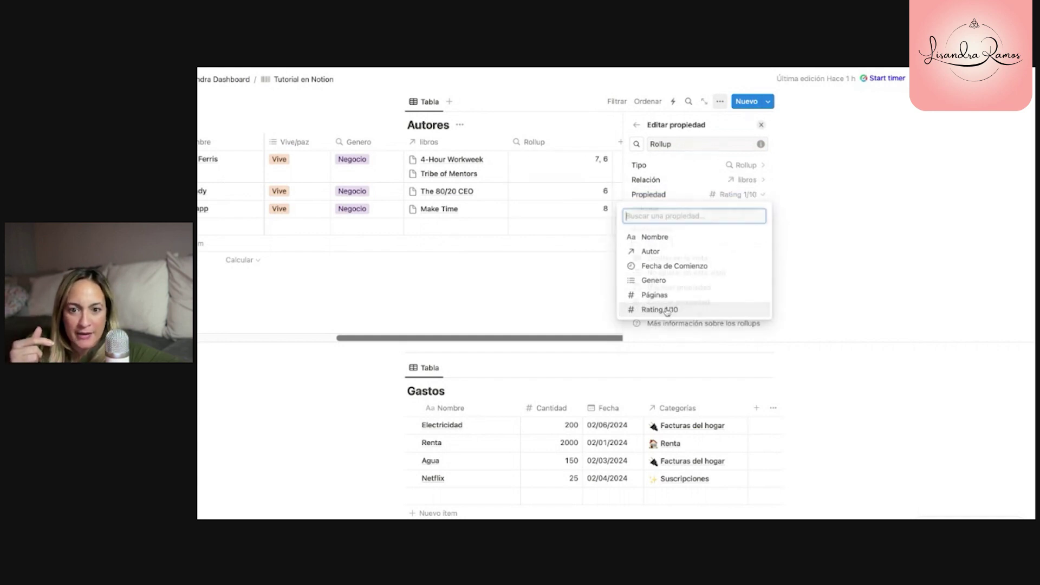
Step: Set the new rating rollup in Autores to calculate Promedio
left_click(727, 211)
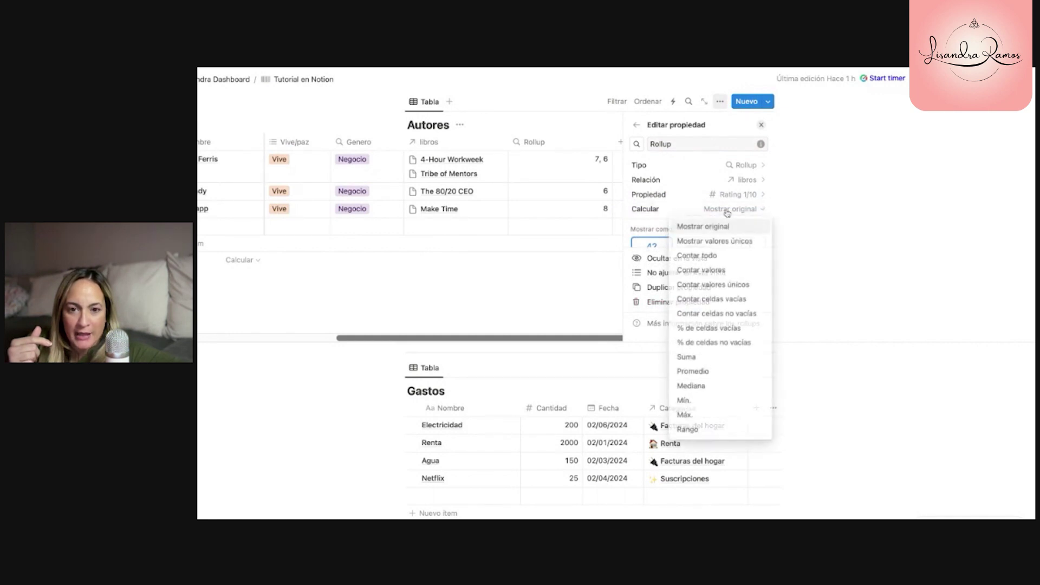
scroll(729, 269, "down", 1)
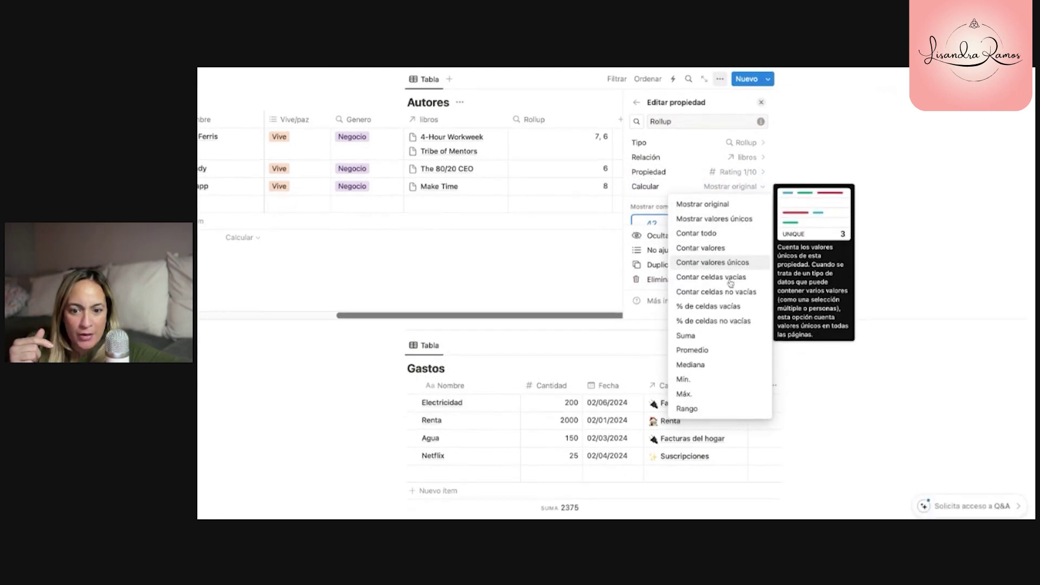
left_click(723, 352)
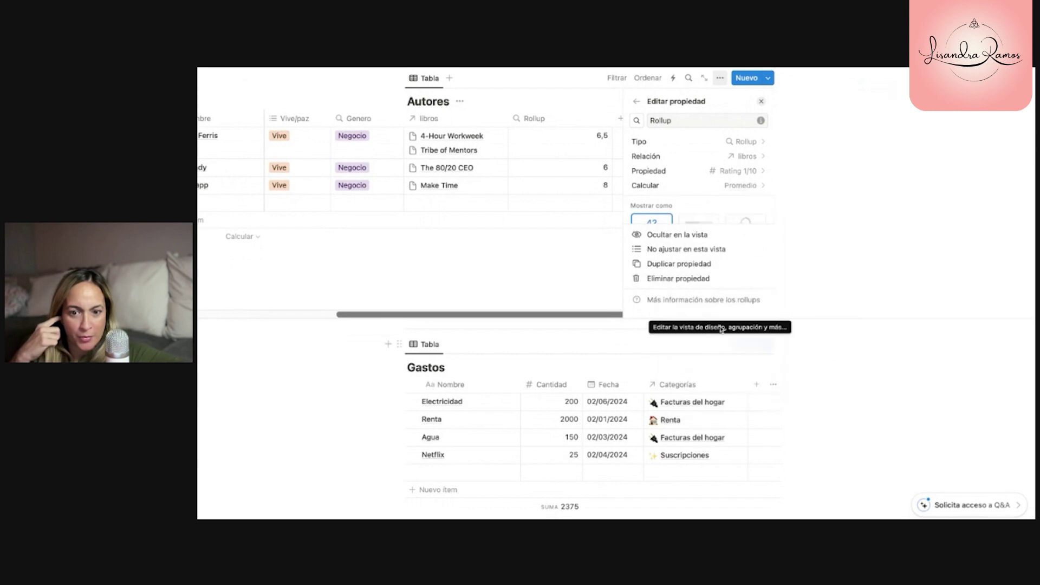
Step: Show the average rating rollup as a bar (Barra) divided by 10, and close the property settings
scroll(726, 190, "down", 1)
left_click(703, 183)
scroll(731, 179, "down", 1)
left_click(749, 174)
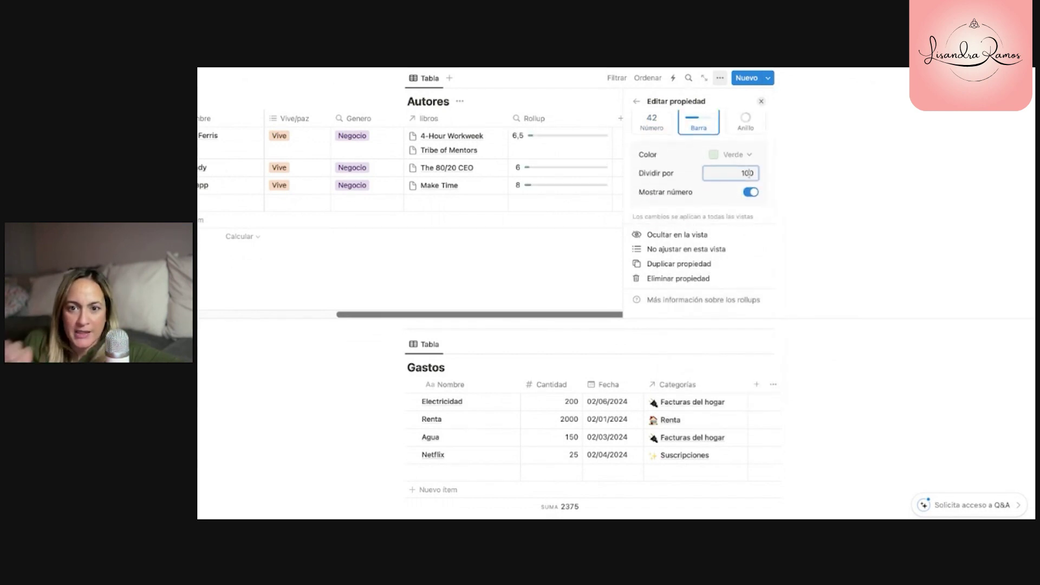
key("BackSpace")
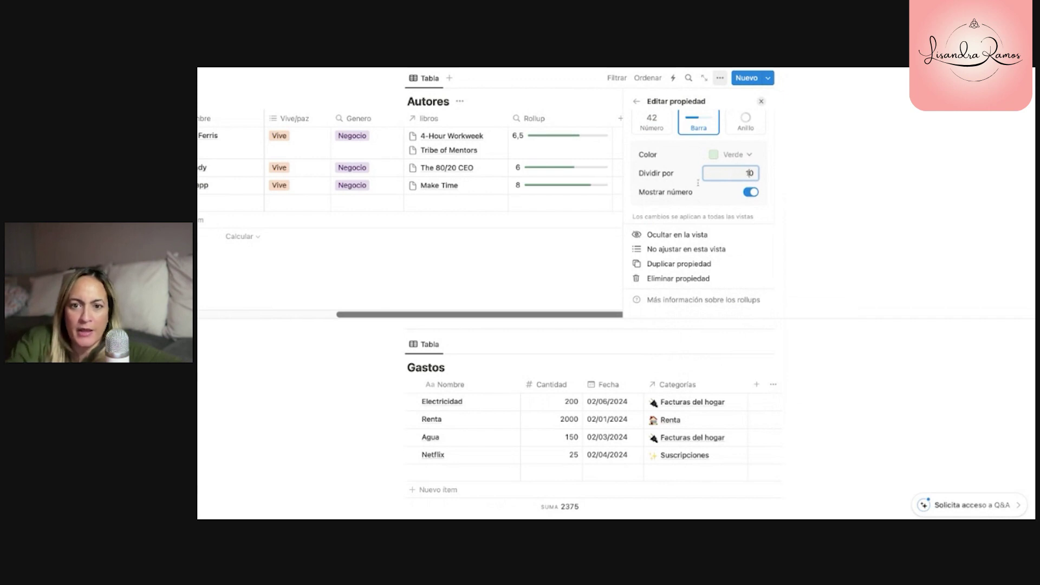
left_click(761, 102)
Step: Add a Rollup property to the Categorías table that pulls Cantidad through the Gastos relation
scroll(759, 180, "up", 5)
scroll(758, 180, "up", 3)
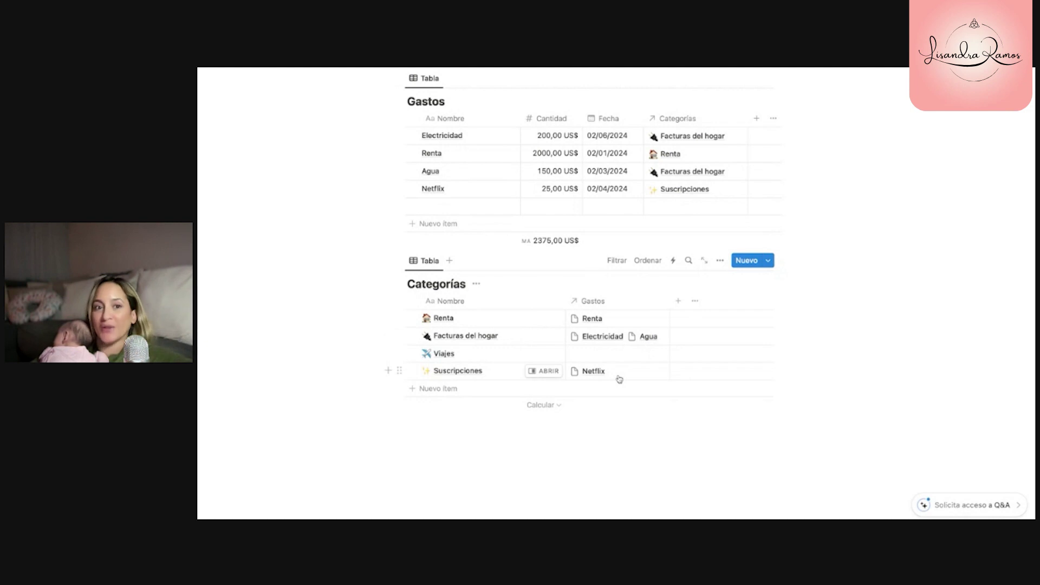
left_click(678, 304)
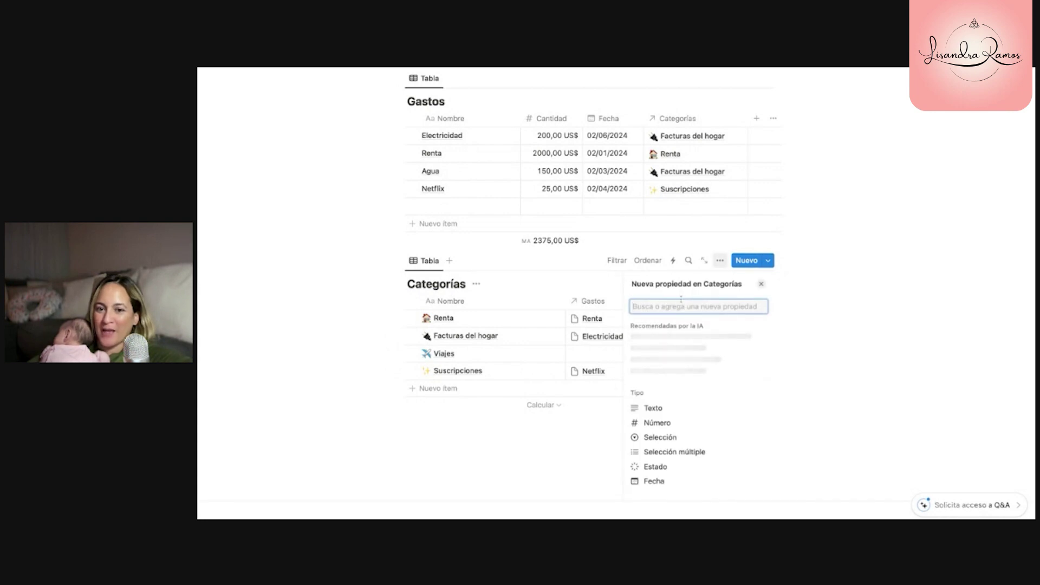
type("ro")
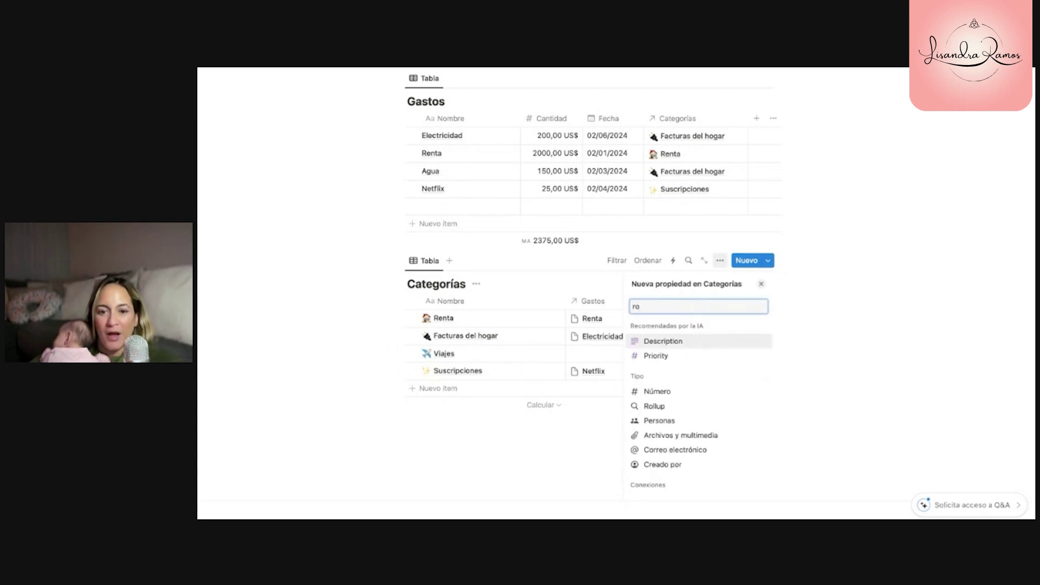
left_click(653, 405)
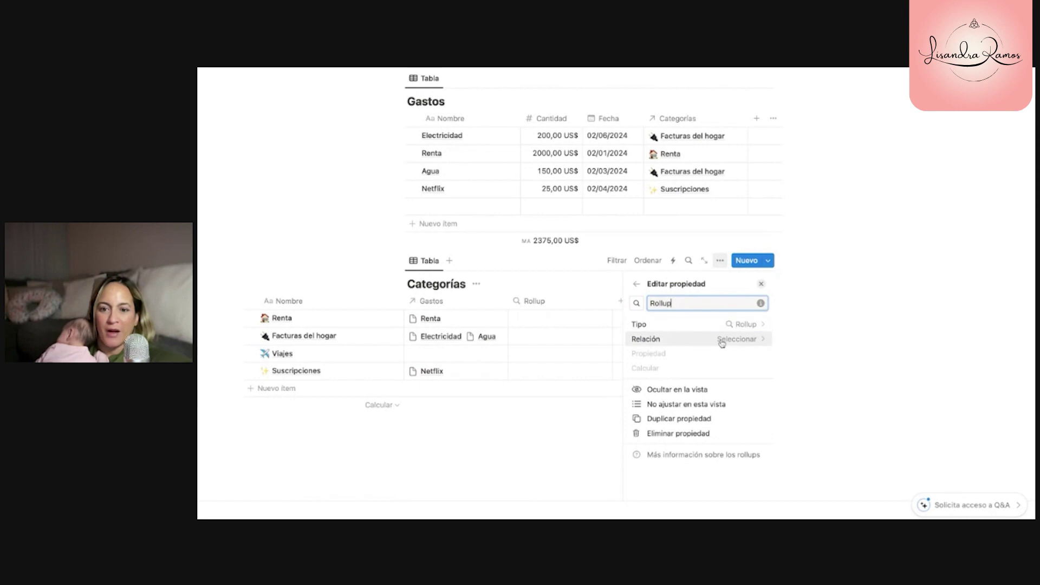
left_click(719, 340)
left_click(665, 381)
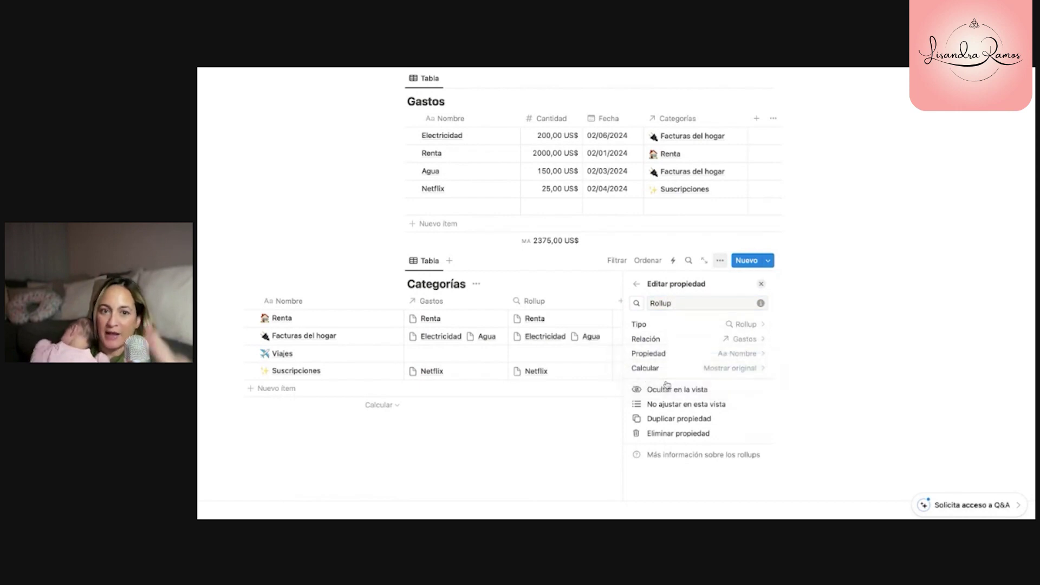
left_click(721, 355)
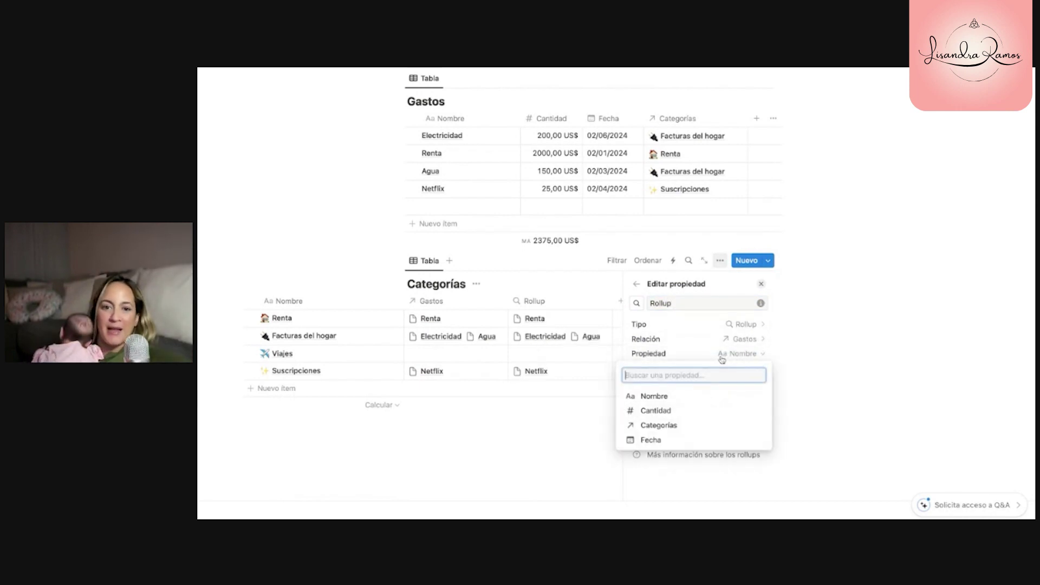
left_click(693, 410)
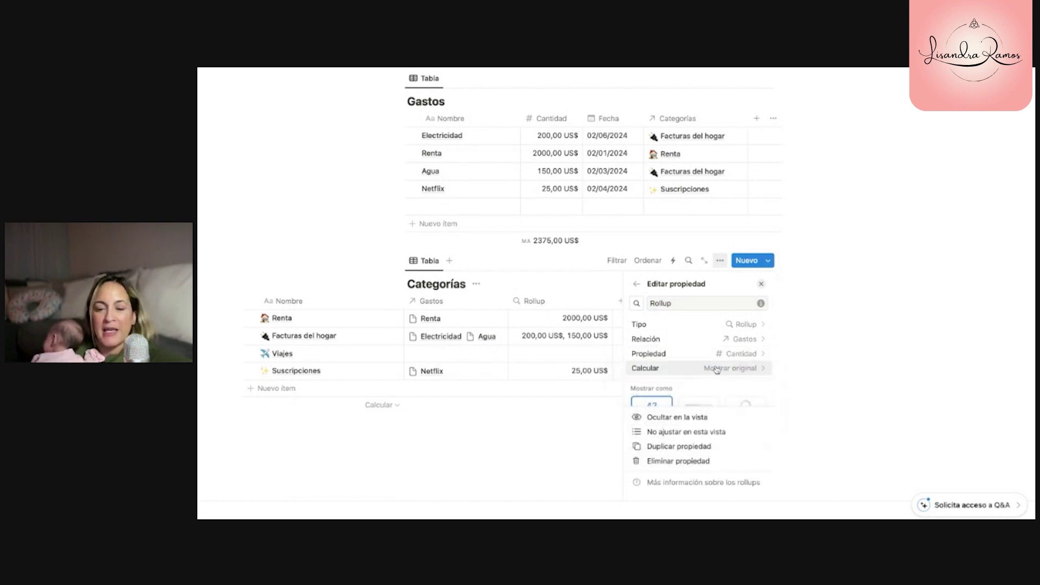
Step: Set the Cantidad rollup in Categorías to calculate Suma and close the property settings
scroll(716, 369, "down", 2)
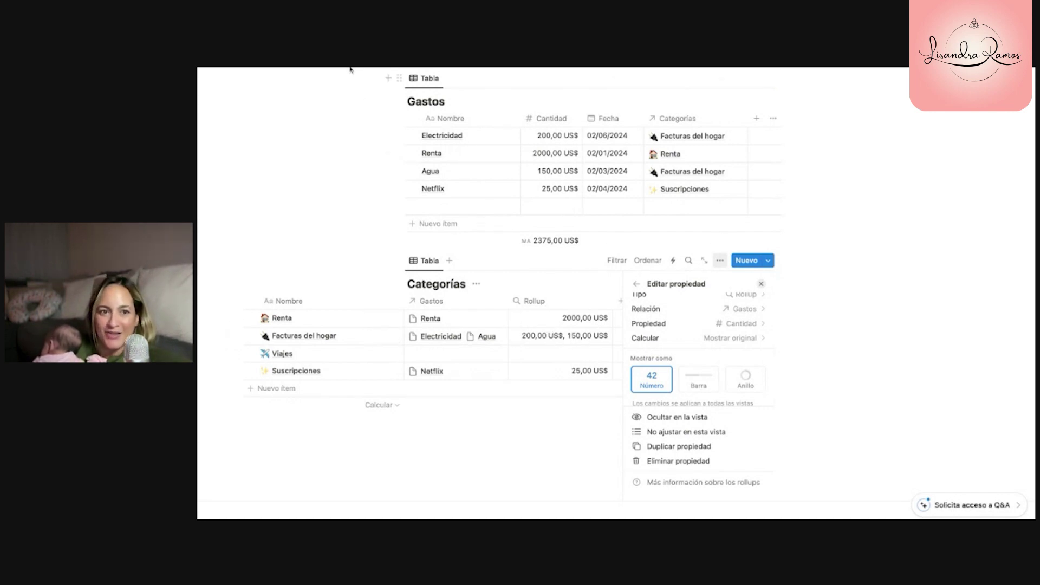
left_click(731, 338)
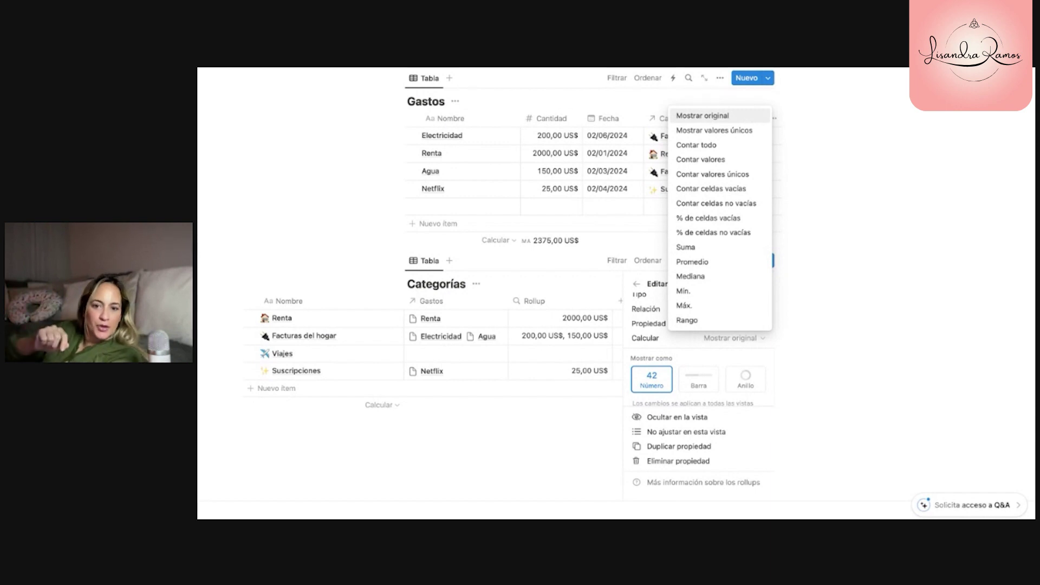
left_click(710, 248)
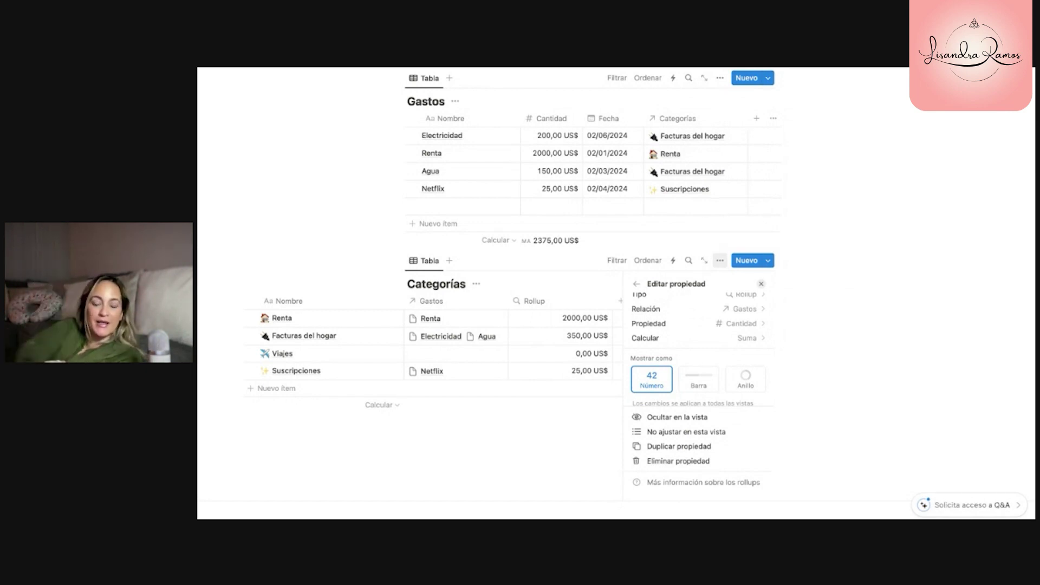
left_click(797, 264)
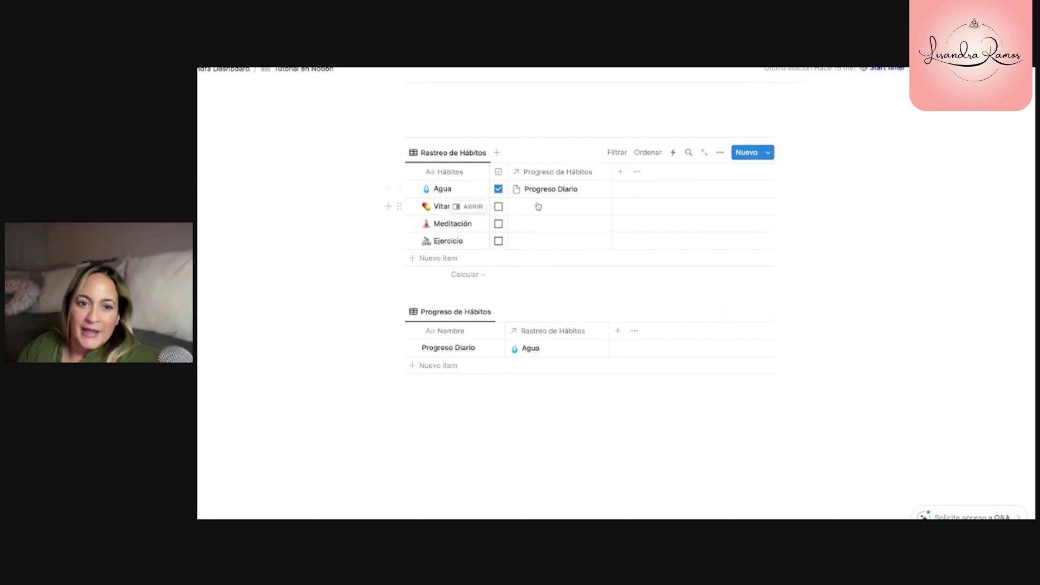
Step: Mark the Vitaminas habit as completed in Rastreo de Hábitos and link it to Progreso Diario
left_click(501, 208)
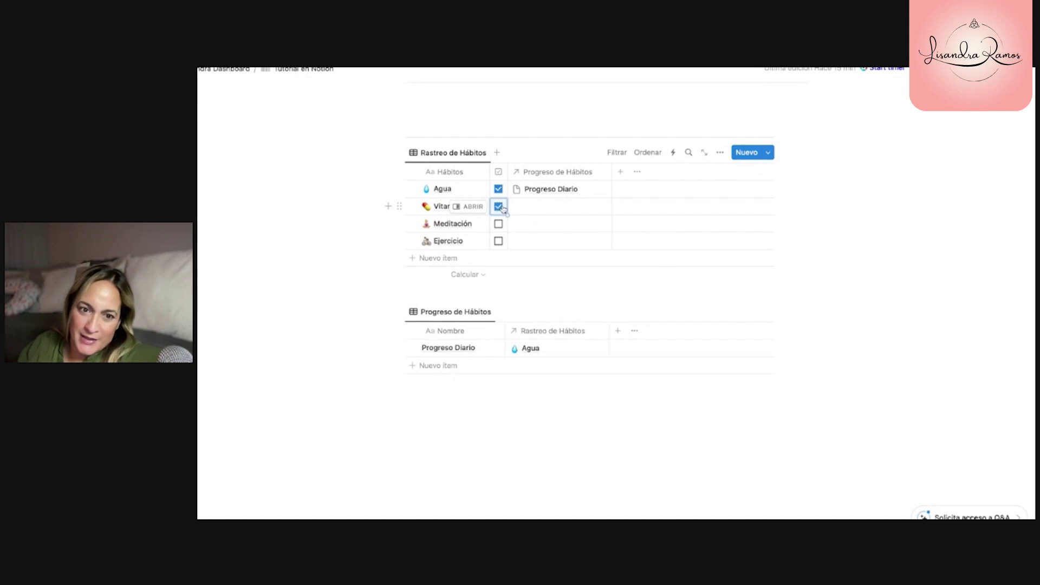
left_click(529, 210)
left_click(568, 241)
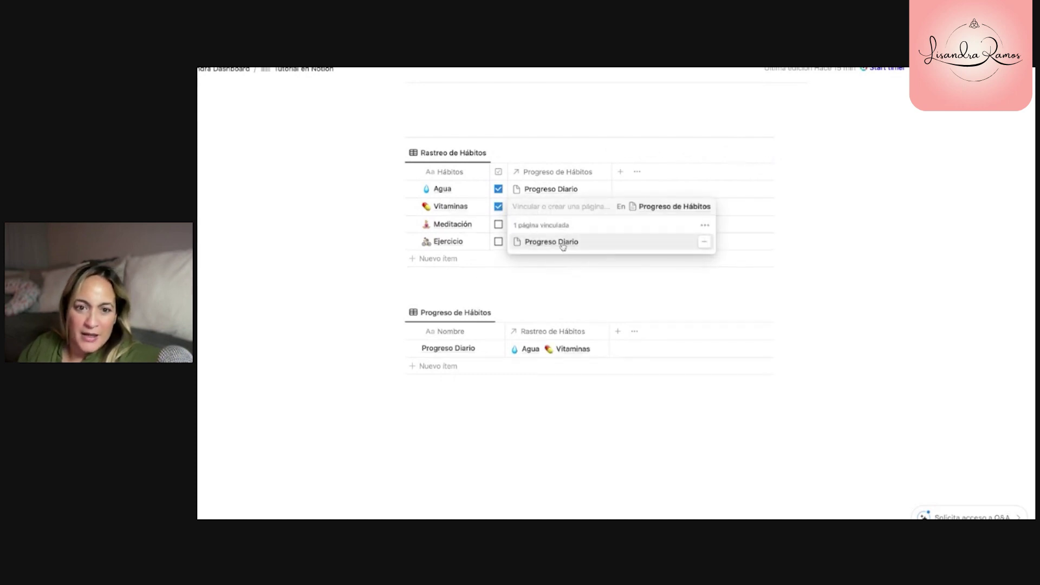
key("Escape")
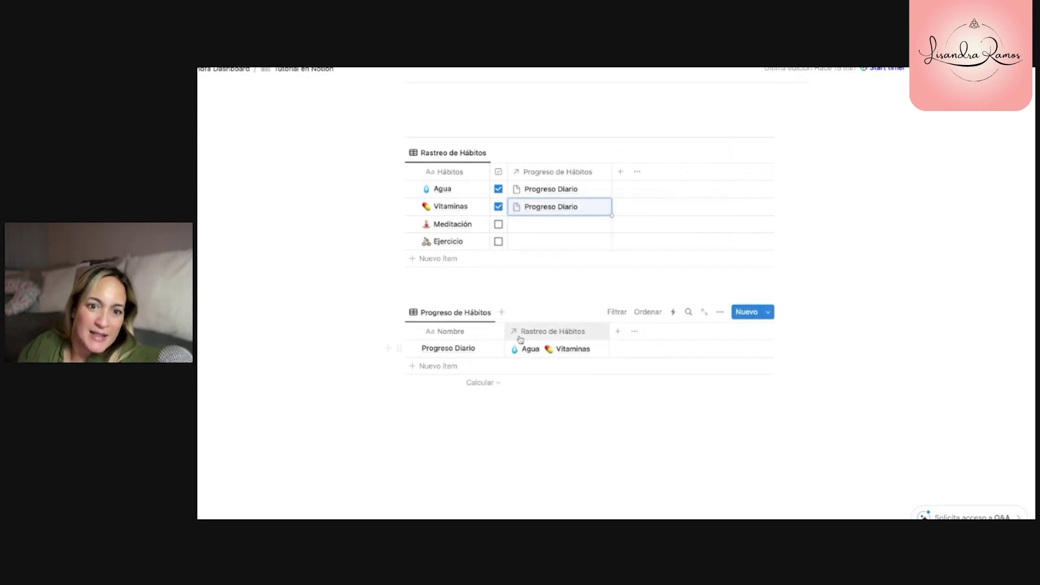
Step: Mark the Meditación and Ejercicio habits as completed and link both to Progreso Diario
left_click(499, 225)
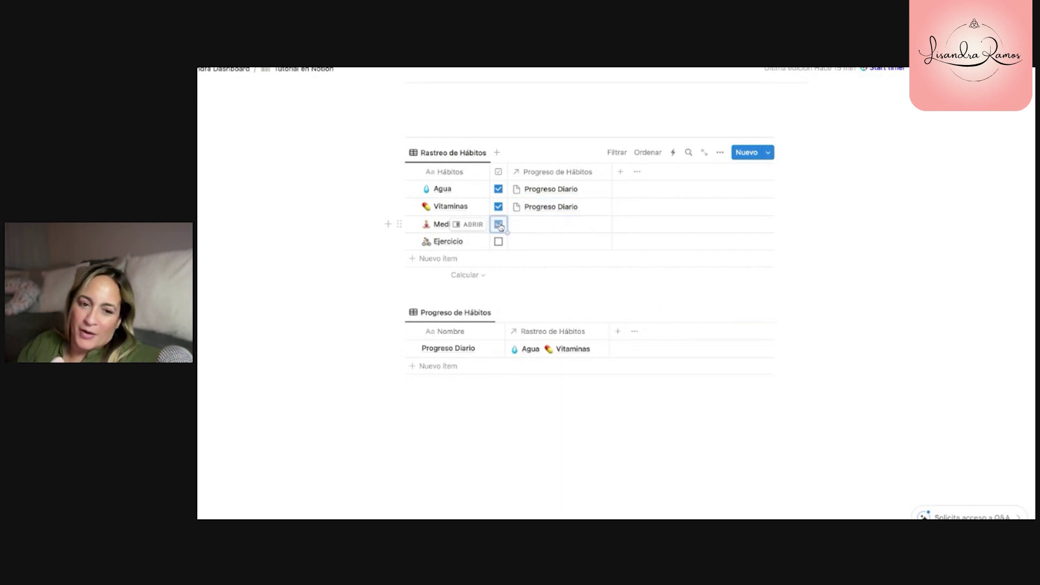
left_click(539, 231)
left_click(550, 260)
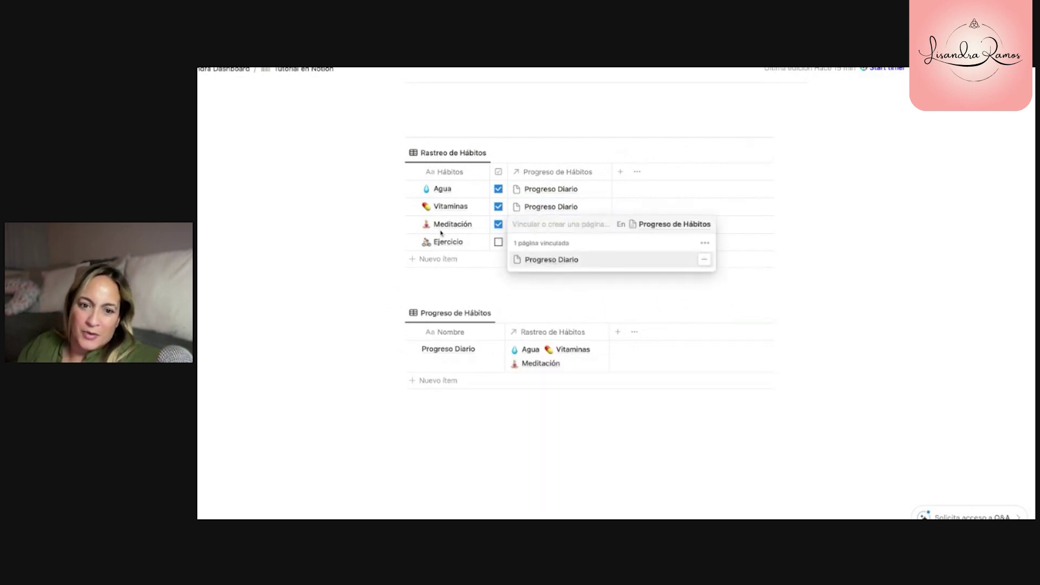
left_click(498, 243)
left_click(536, 243)
left_click(552, 277)
key("Escape")
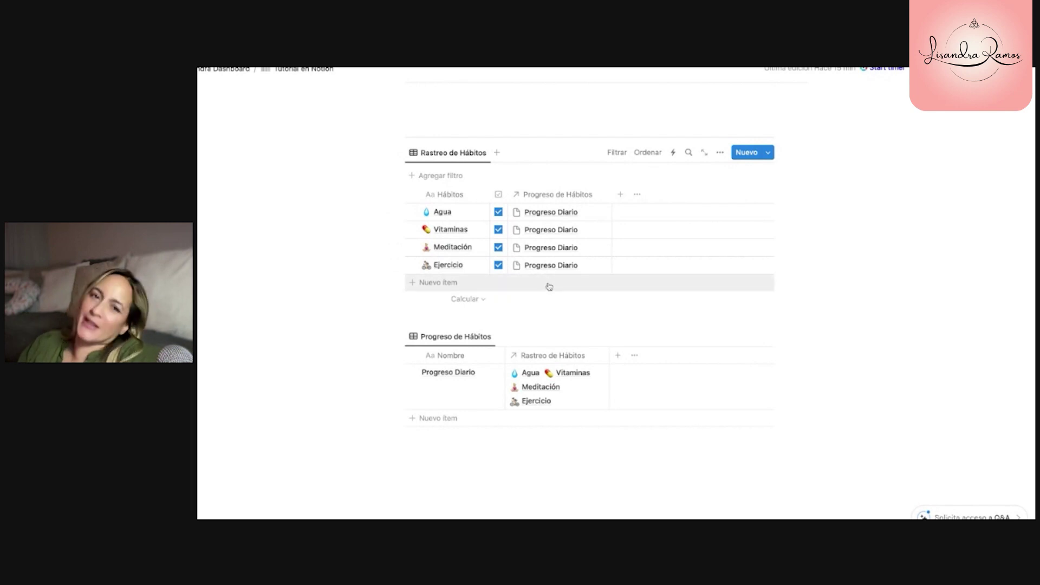
Step: Filter Rastreo de Hábitos to entries whose Progreso de Hábitos contains Progreso Diario, and save the filter for everyone
left_click(618, 153)
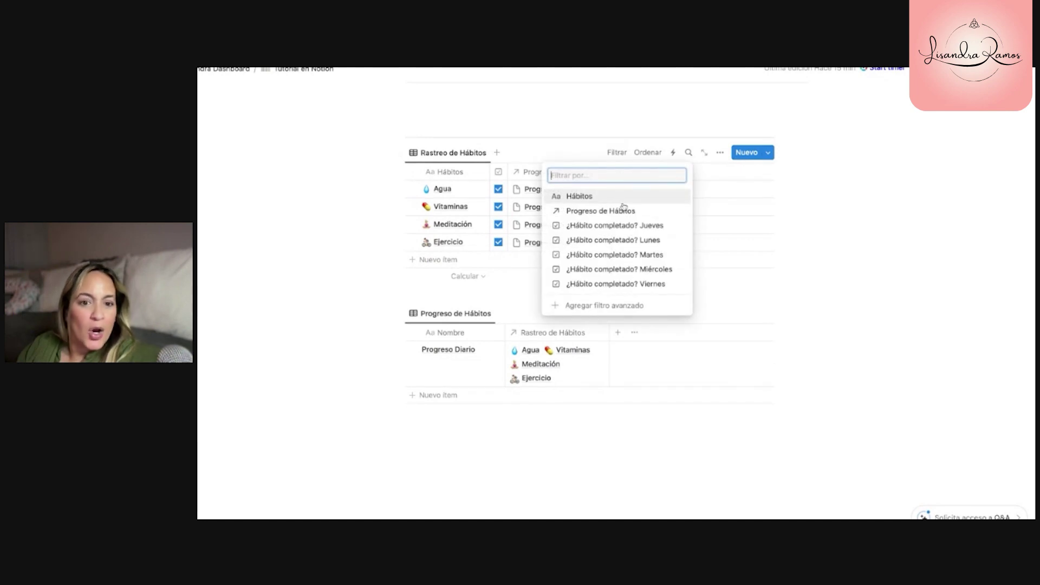
left_click(594, 212)
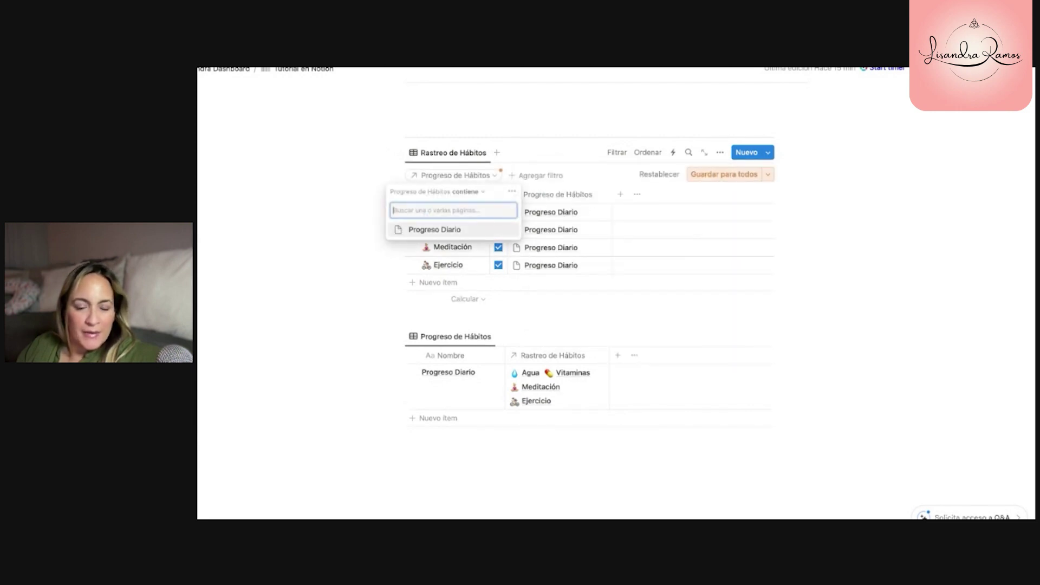
left_click(470, 230)
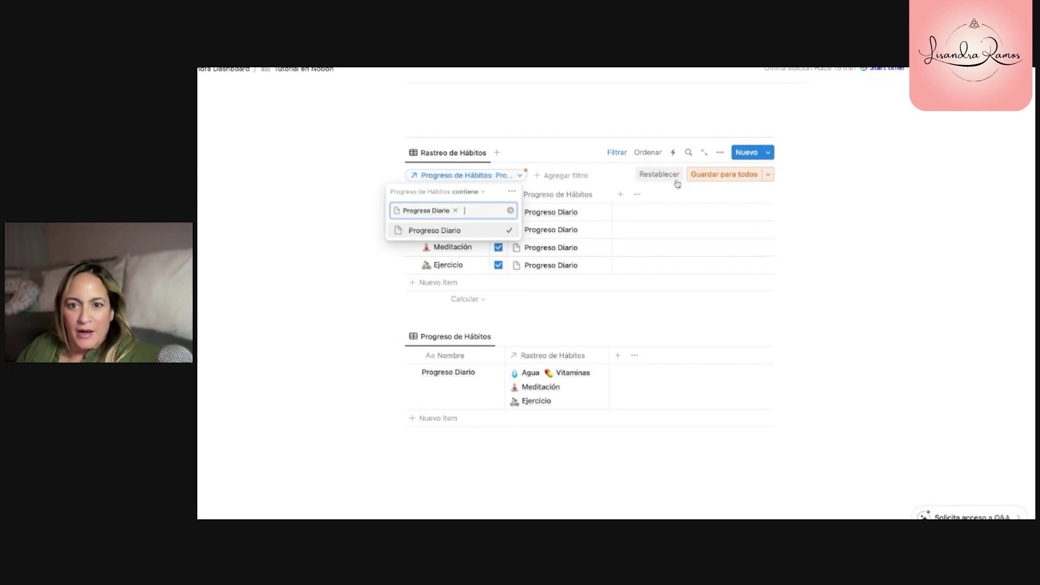
left_click(707, 175)
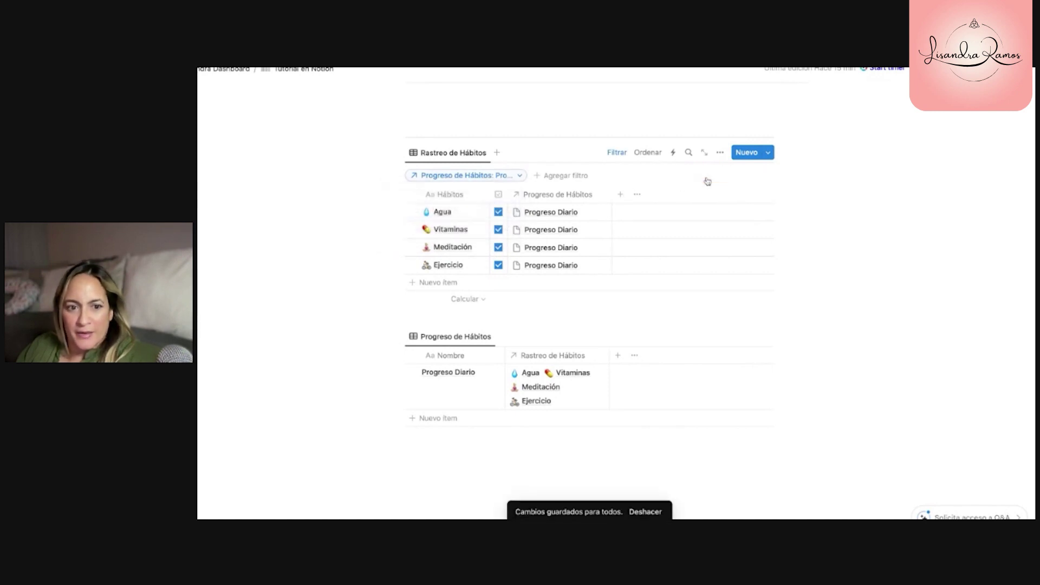
Step: Add a new habit named "escribir en mi Journal" to the Rastreo de Hábitos table
left_click(455, 283)
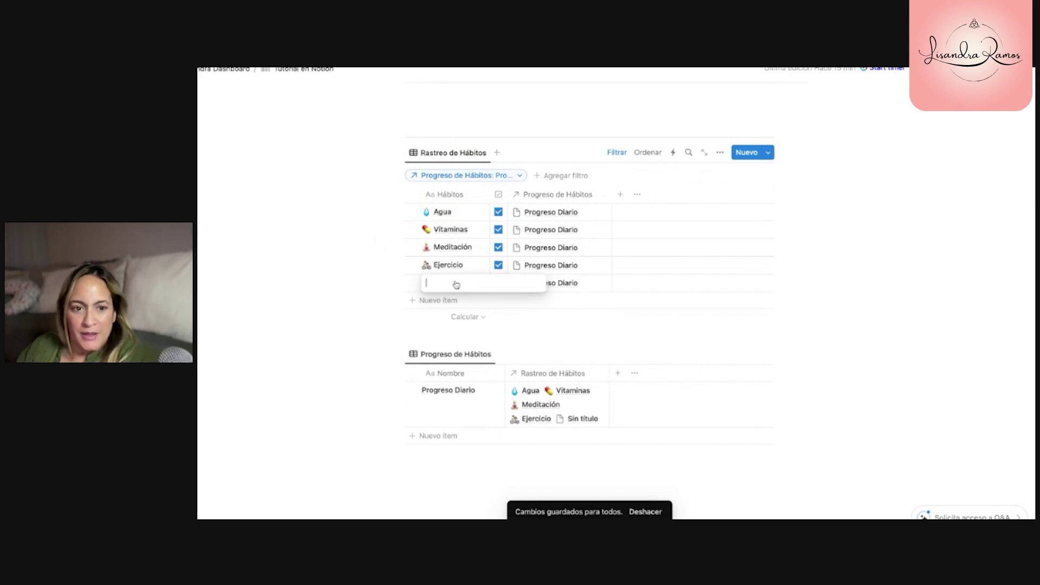
type("escribir en mi Journal")
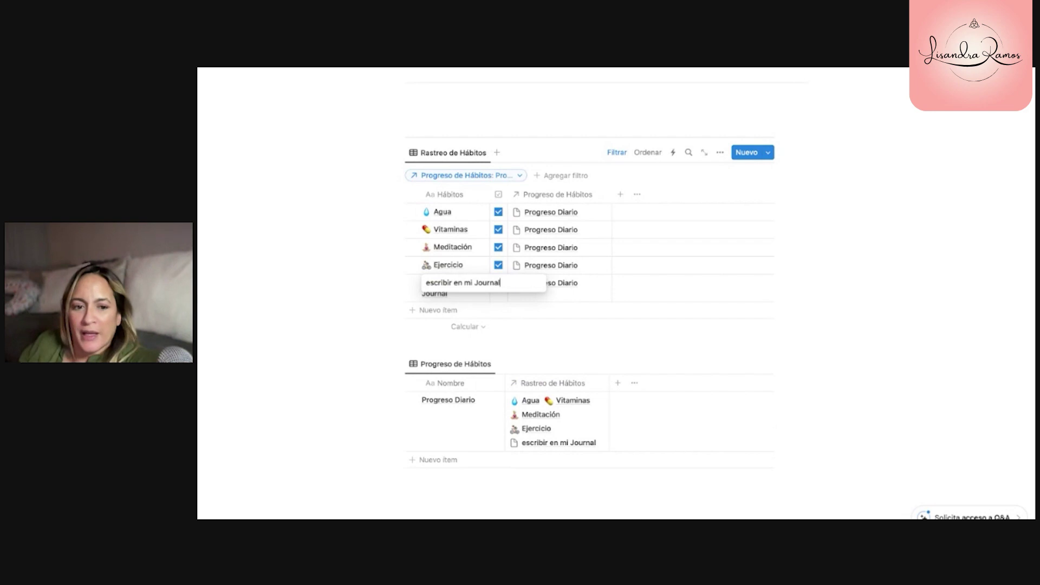
key("Return")
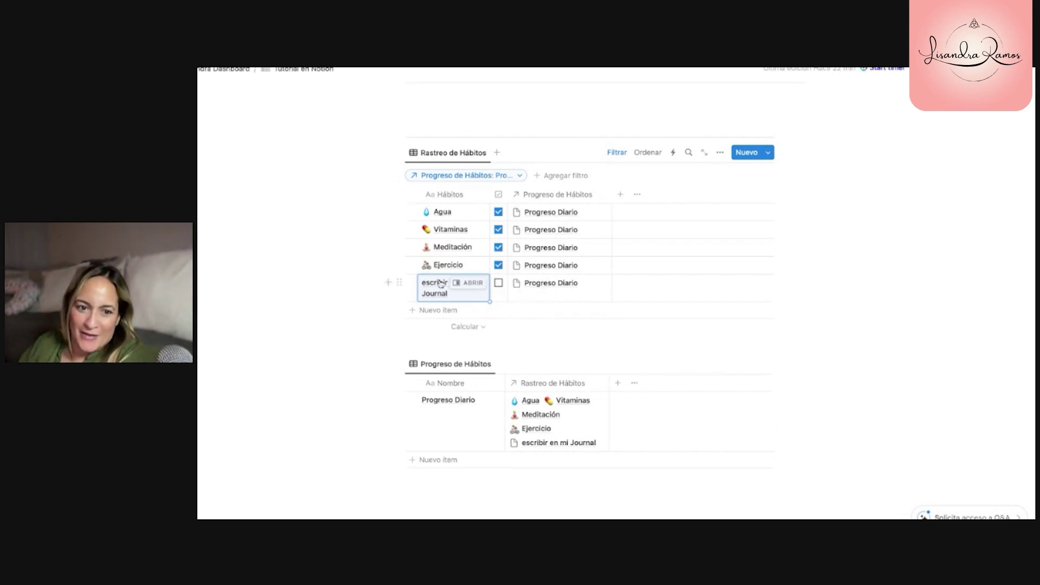
Step: Give the escribir en mi Journal habit the notepad-and-pencil emoji as its icon and mark it completed
left_click(457, 282)
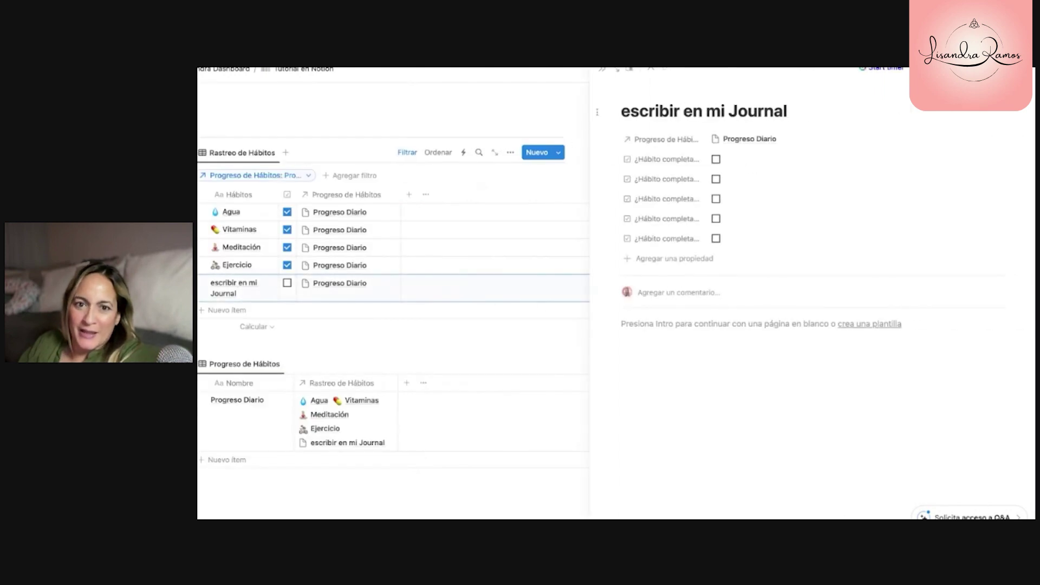
left_click(642, 90)
left_click(634, 104)
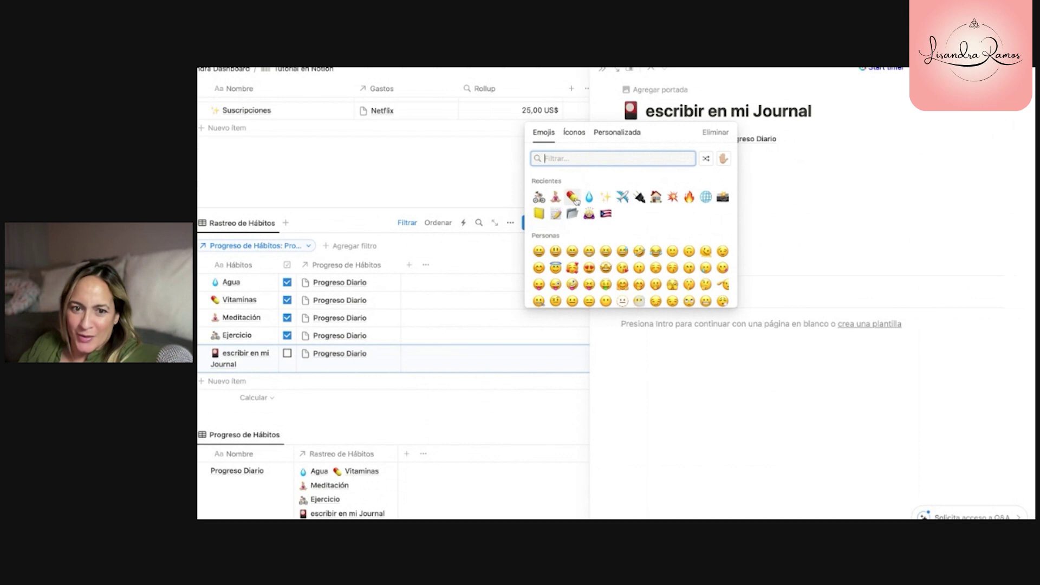
left_click(555, 214)
left_click(489, 372)
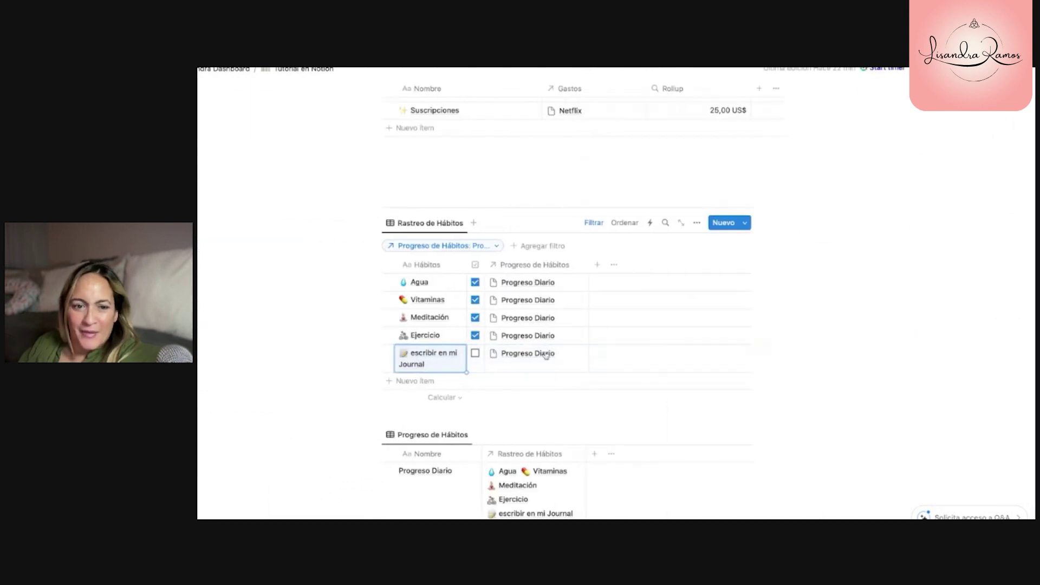
left_click(498, 355)
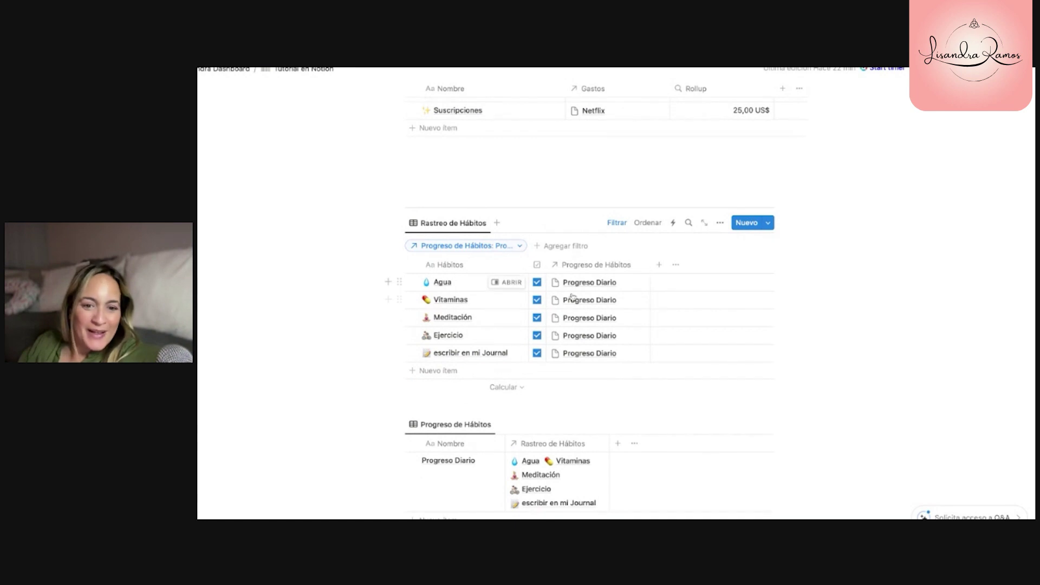
Step: Hide the Progreso de Hábitos relation in Rastreo de Hábitos and the Rastreo de Hábitos relation in Progreso de Hábitos
scroll(552, 325, "down", 5)
scroll(555, 325, "up", 2)
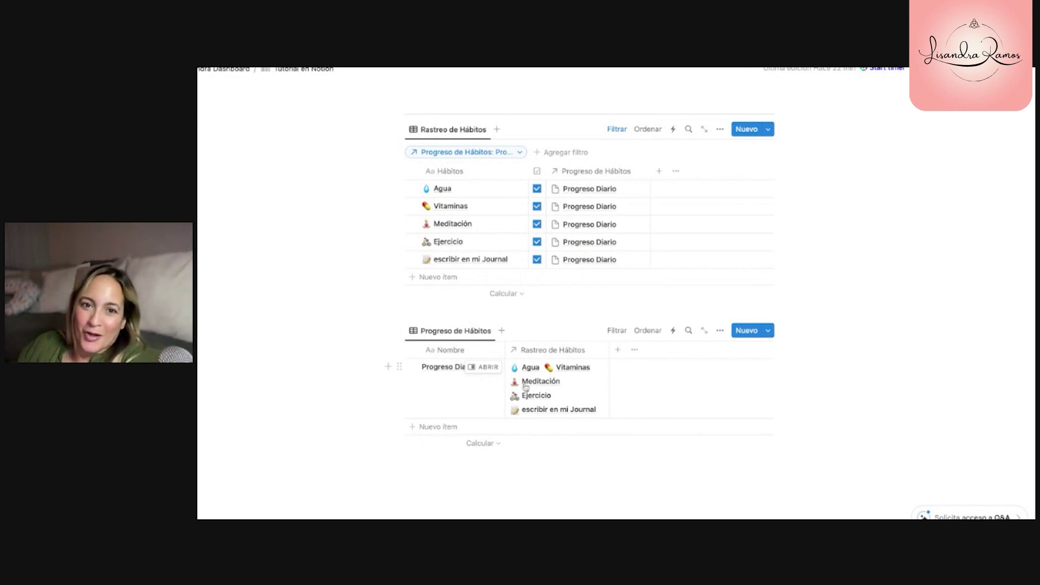
left_click(598, 172)
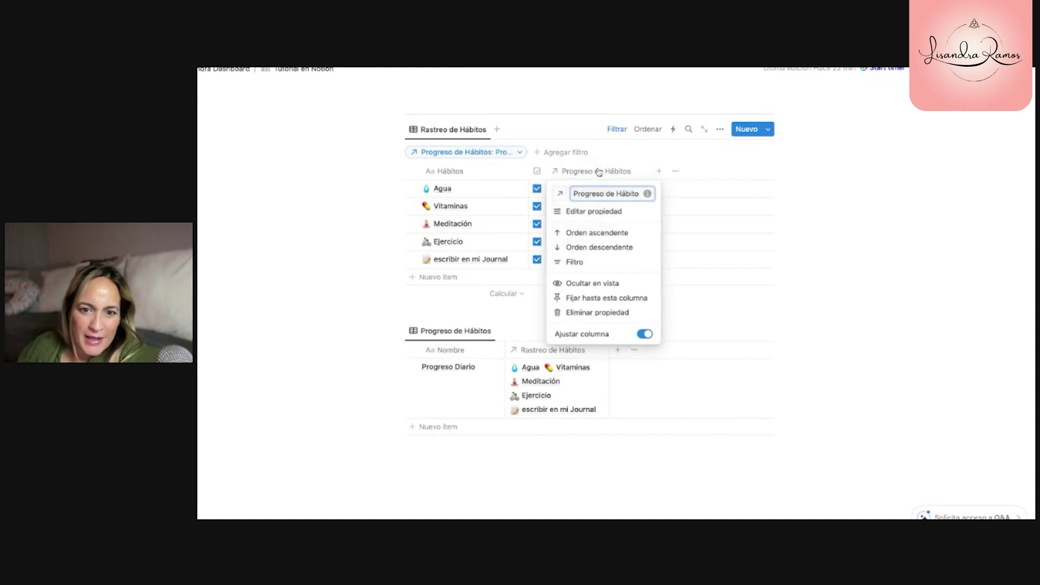
left_click(605, 283)
left_click(567, 349)
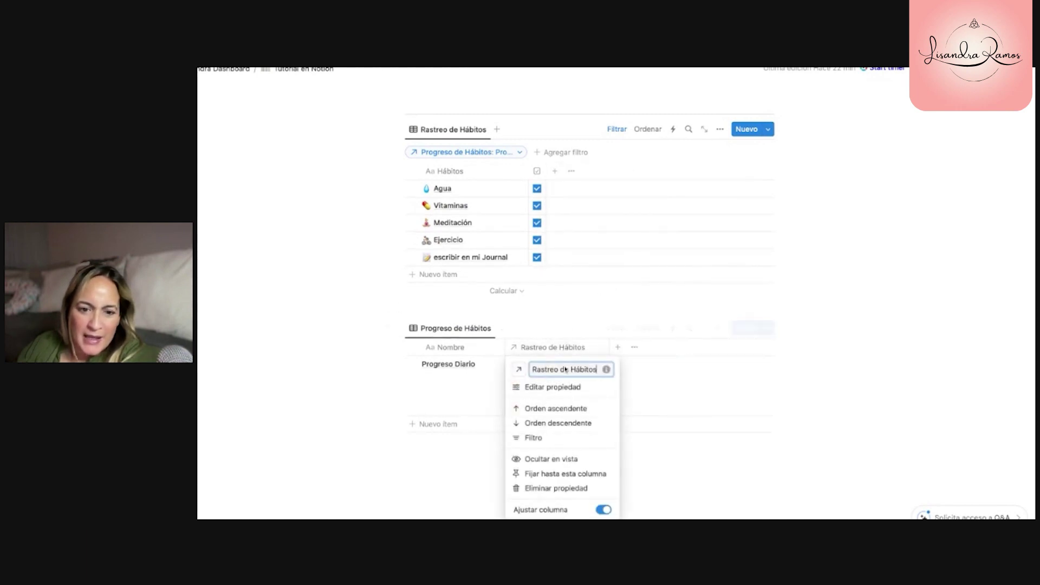
left_click(558, 459)
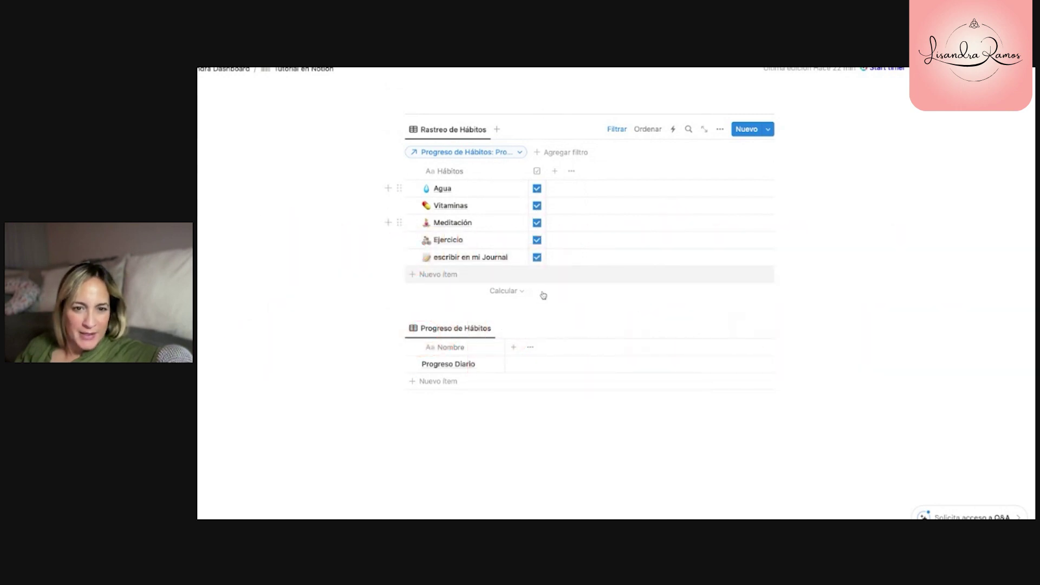
Step: Unmark Meditación, Ejercicio and escribir en mi Journal as completed in Rastreo de Hábitos
left_click(537, 223)
left_click(537, 240)
left_click(537, 258)
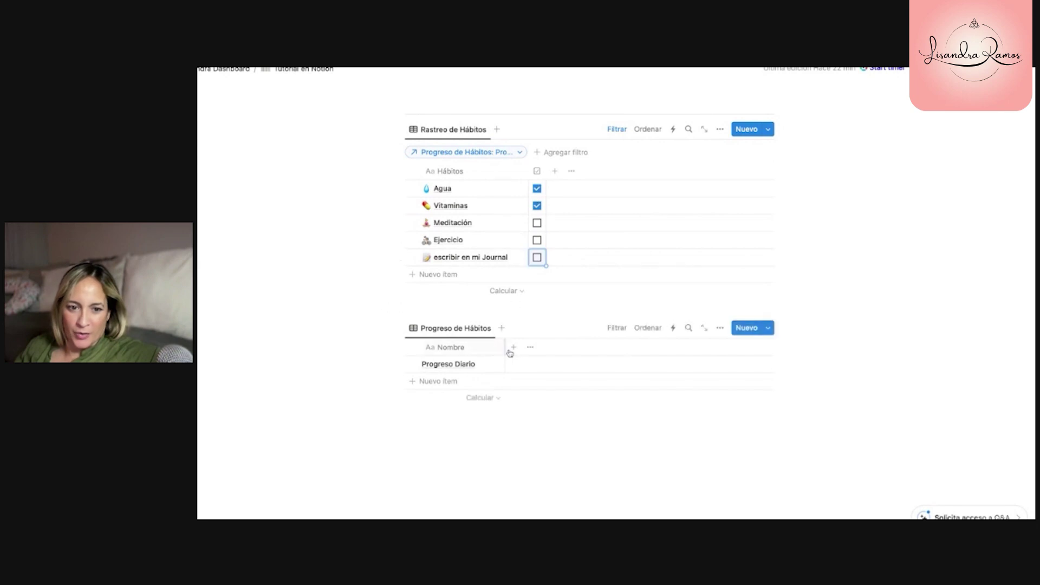
Step: Add a rollup property to Progreso de Hábitos using the Rastreo de Hábitos relation and its ¿Hábito completado? Lunes property
scroll(517, 352, "down", 3)
left_click(513, 183)
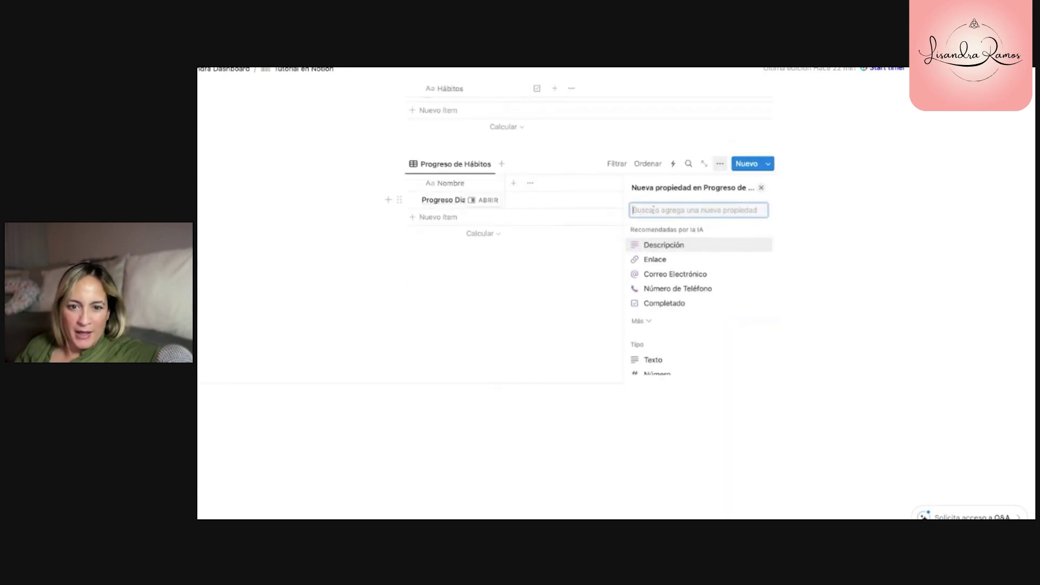
type("ro")
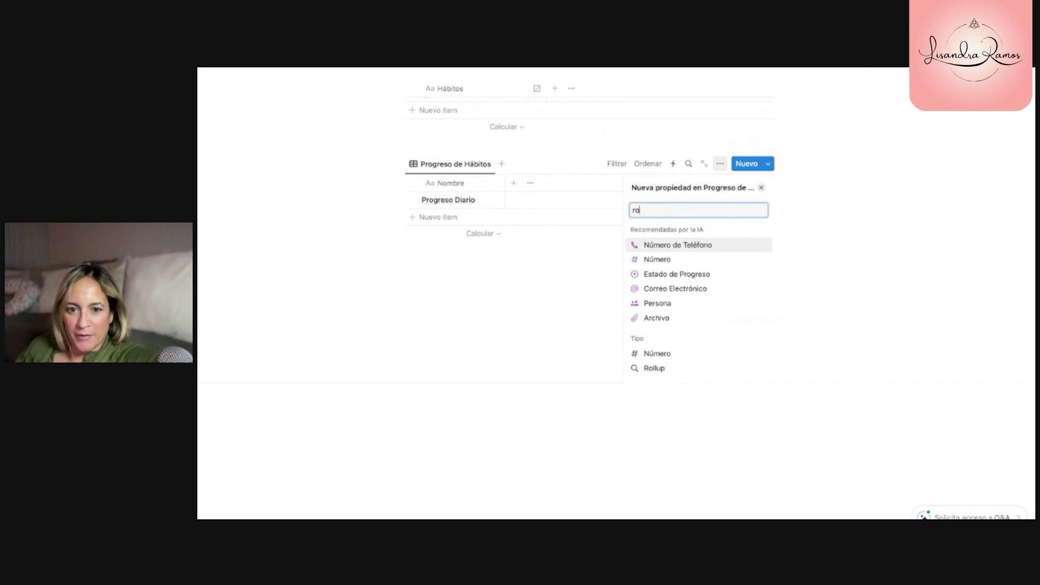
left_click(658, 368)
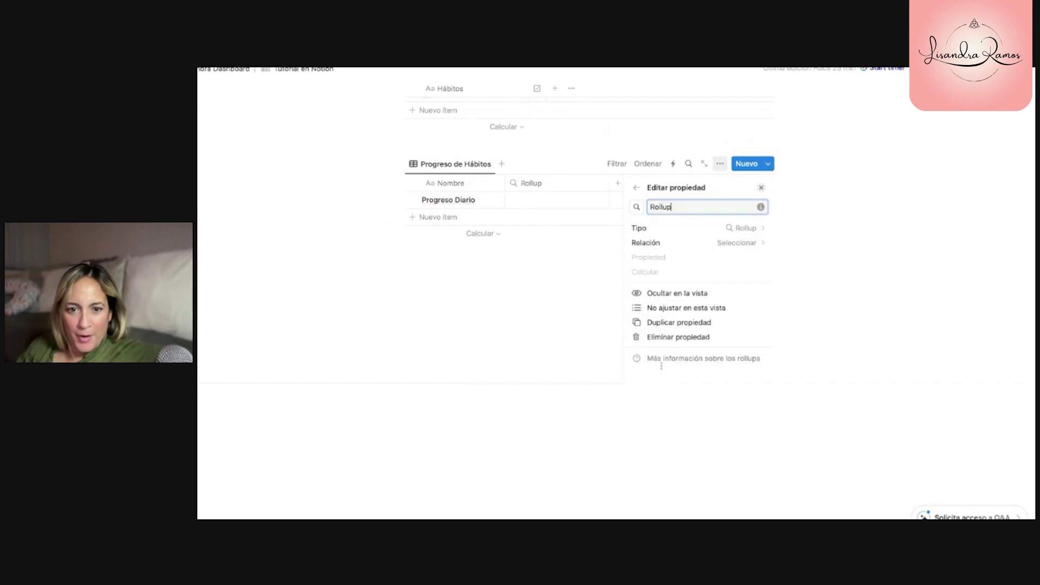
left_click(737, 242)
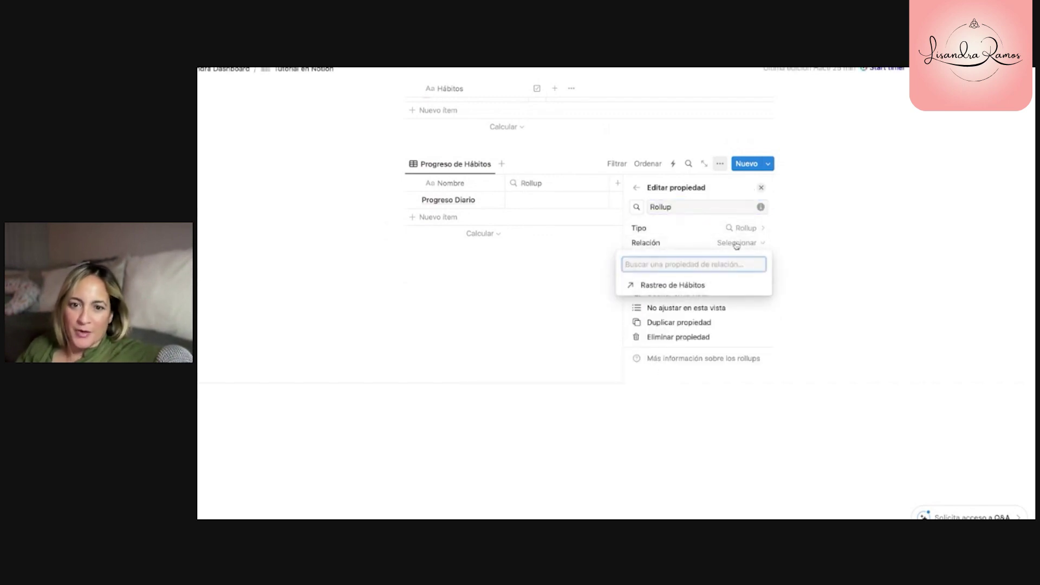
left_click(677, 286)
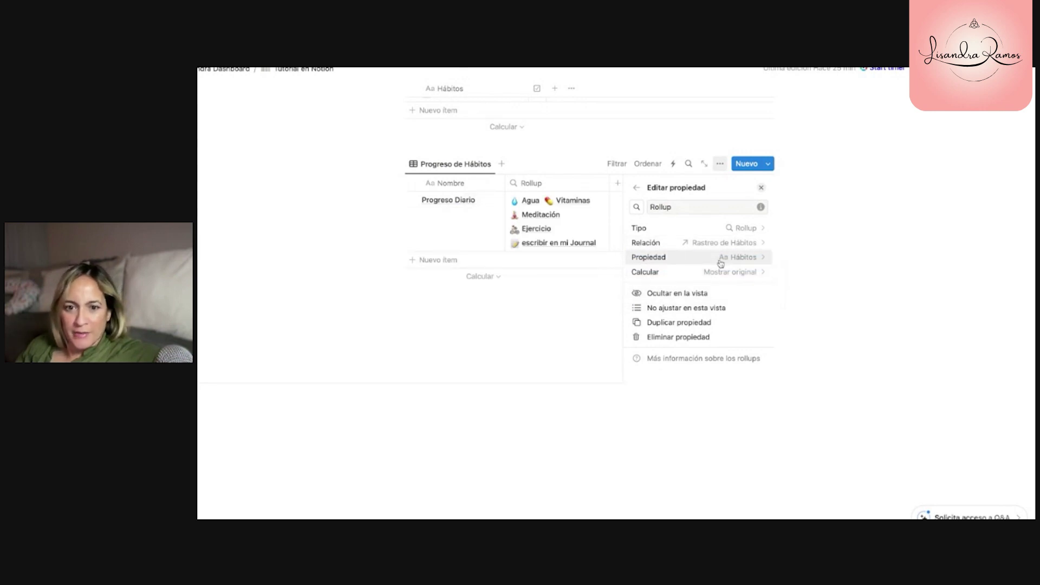
left_click(721, 260)
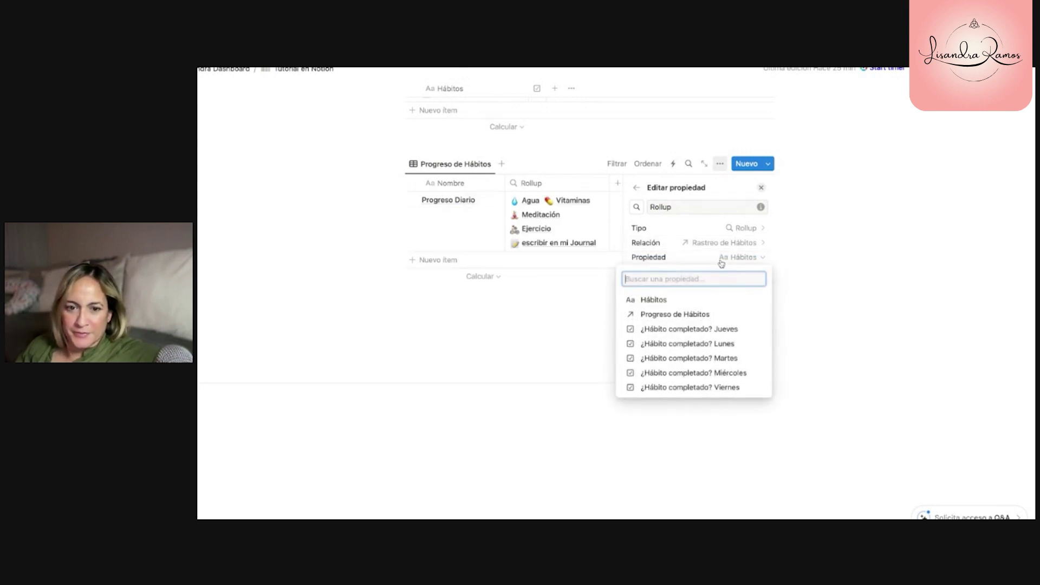
left_click(678, 346)
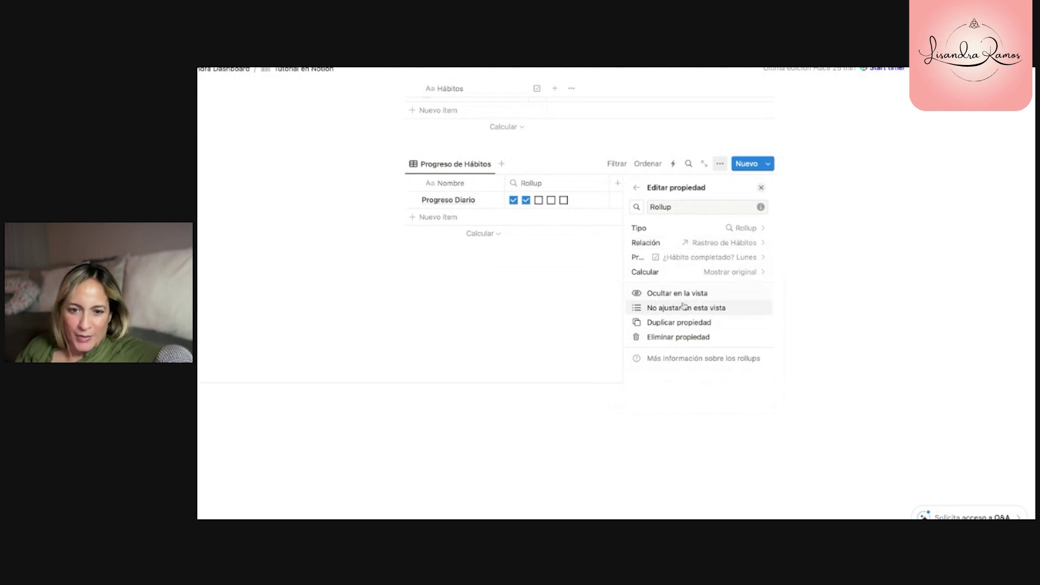
Step: Set the rollup to calculate the percentage of checked items (% de elementos marcados) and show it as a bar
left_click(672, 275)
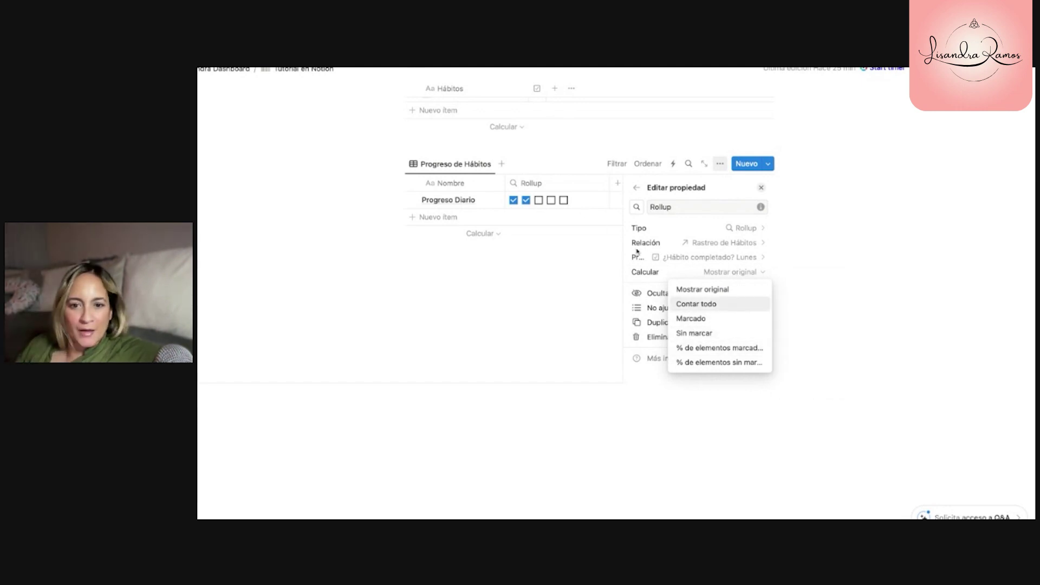
left_click(716, 349)
scroll(704, 265, "down", 2)
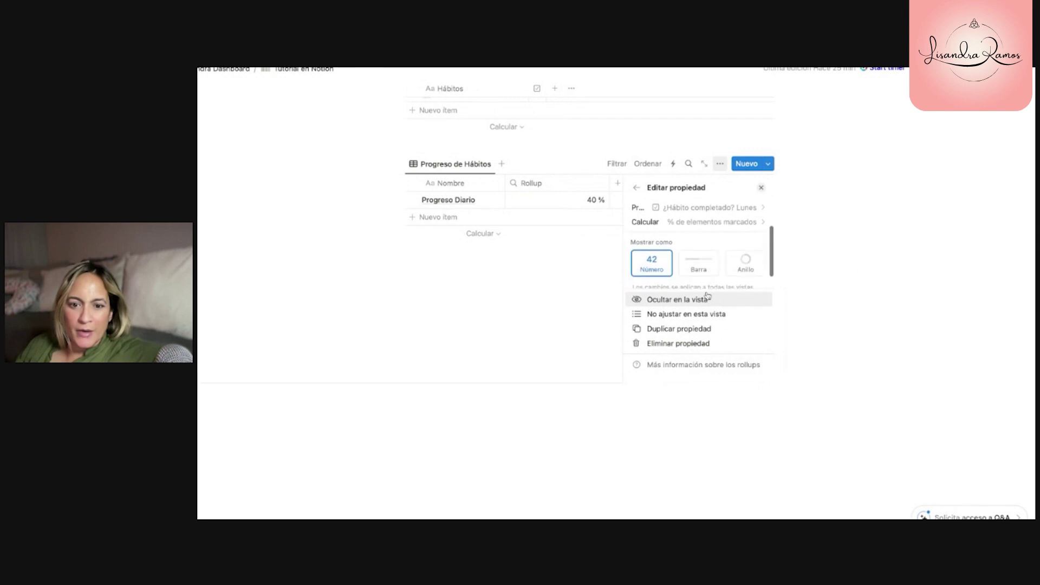
left_click(696, 250)
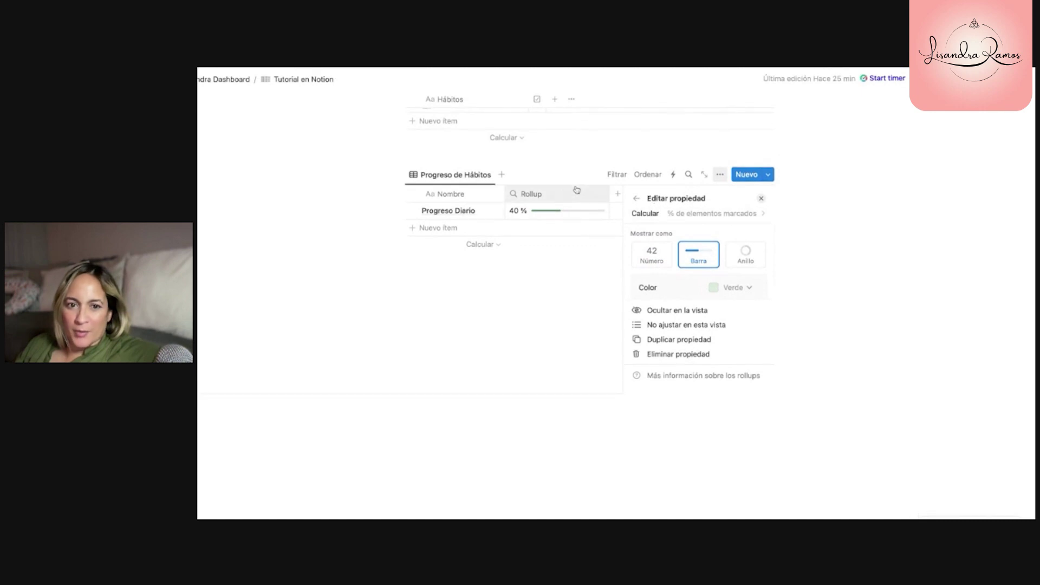
Step: Rename the rollup column in Progreso de Hábitos to "%" and make it narrower
left_click(561, 195)
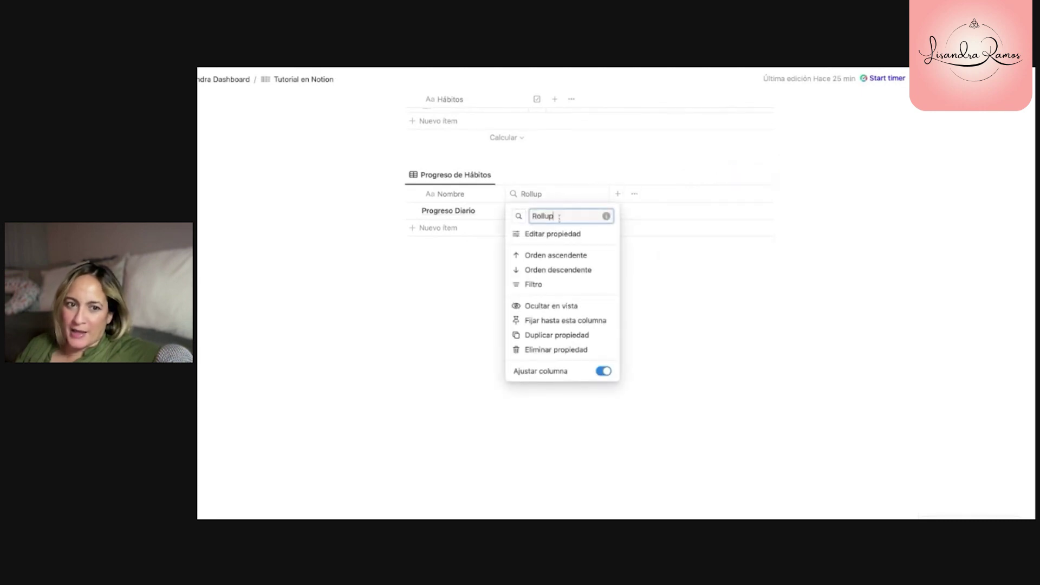
left_click_drag(561, 217, 533, 216)
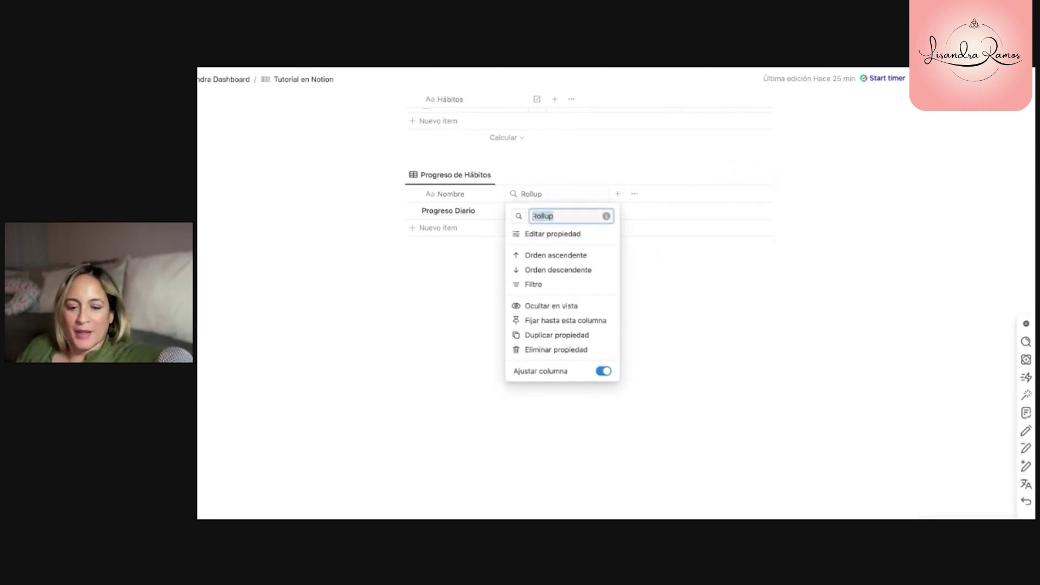
type("%")
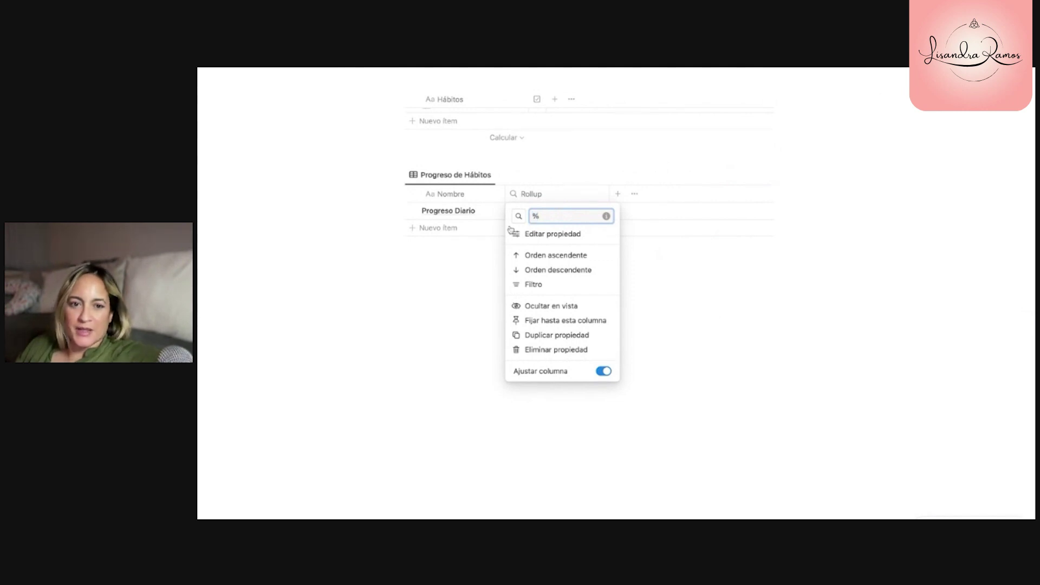
left_click(446, 276)
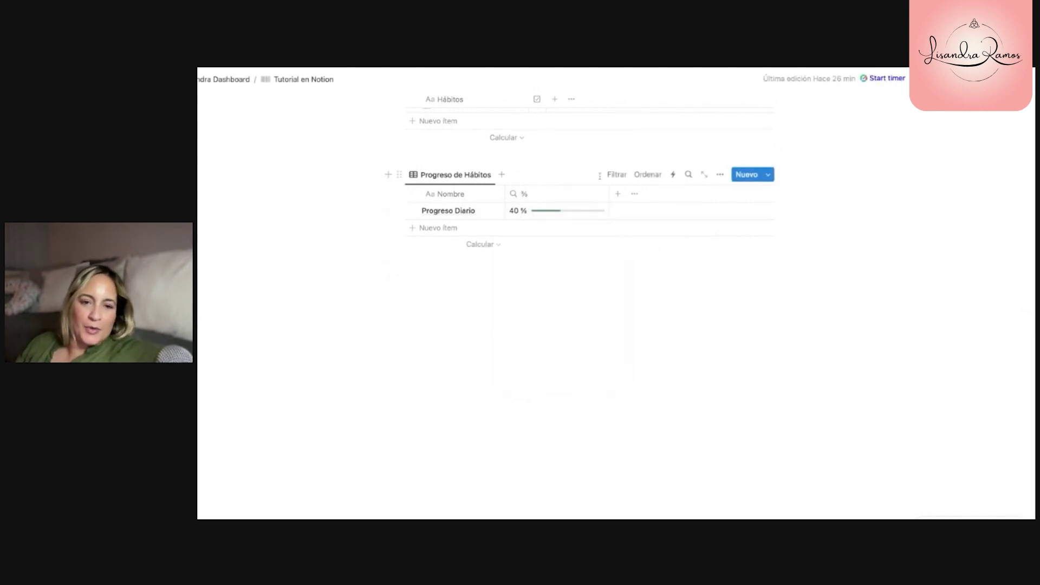
left_click_drag(608, 193, 578, 193)
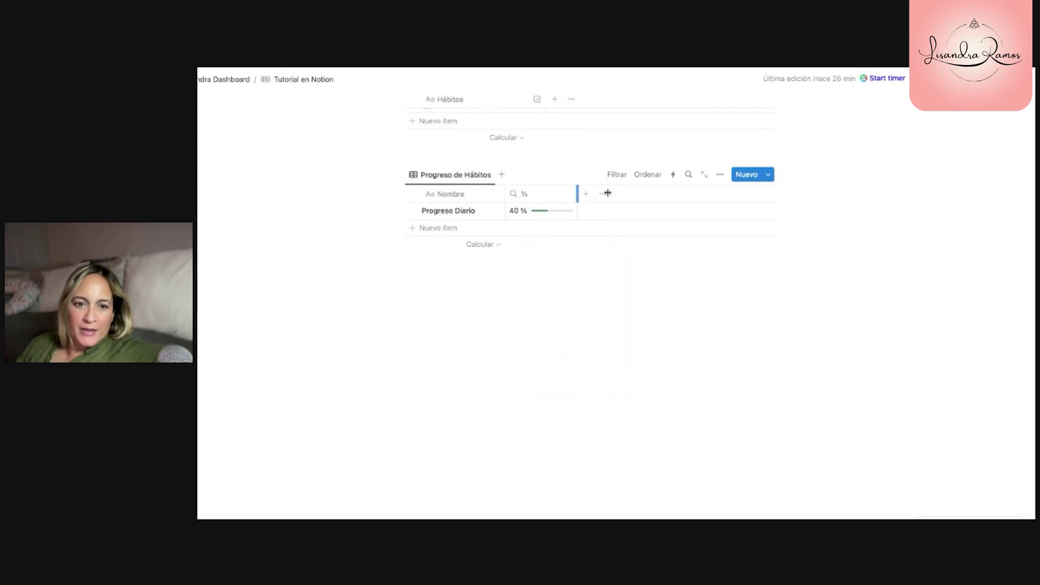
Step: Mark Meditación, Ejercicio and escribir en mi Journal as completed in Rastreo de Hábitos
scroll(563, 228, "up", 5)
left_click(537, 203)
left_click(537, 220)
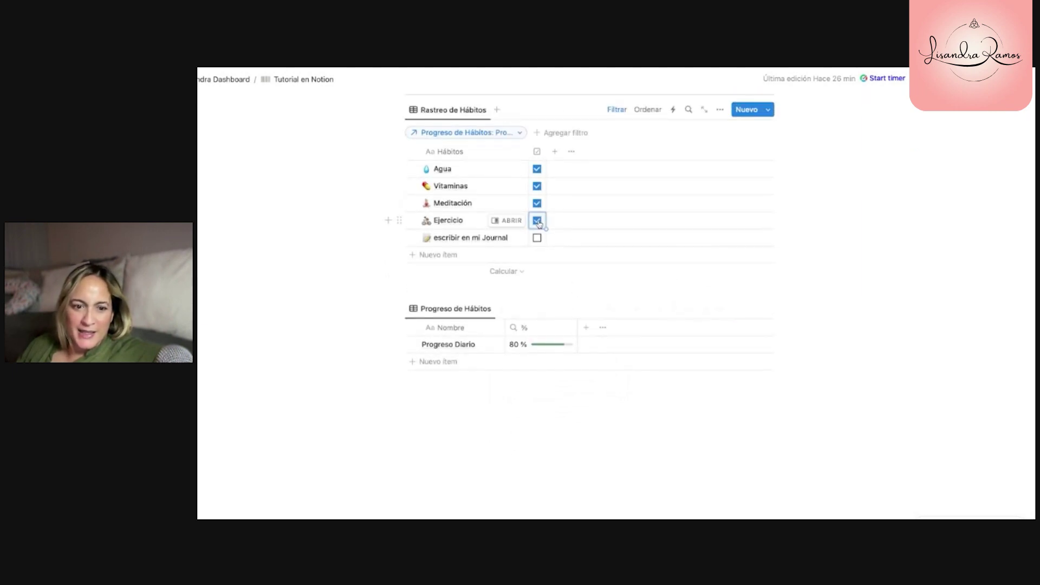
left_click(536, 239)
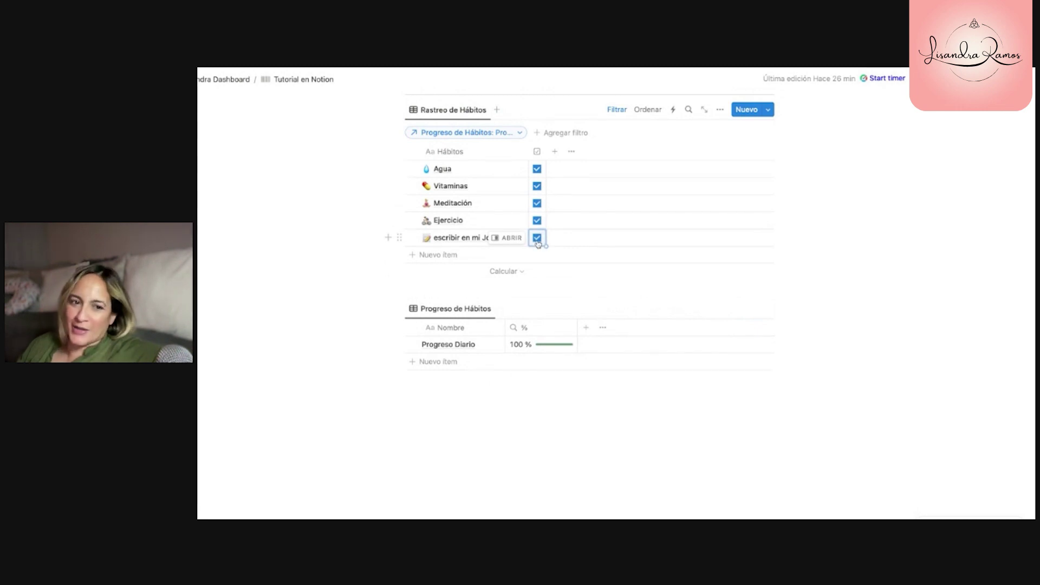